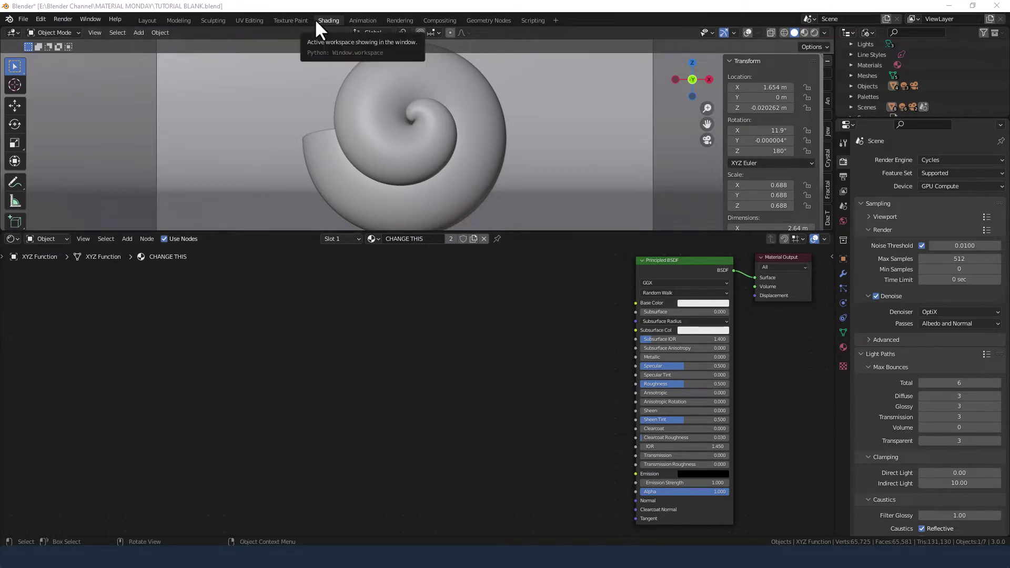
Switch the 3D viewport to Rendered shading to preview the spiral shell live in Cycles
{"action": "left_click", "coordinate": [814, 33]}
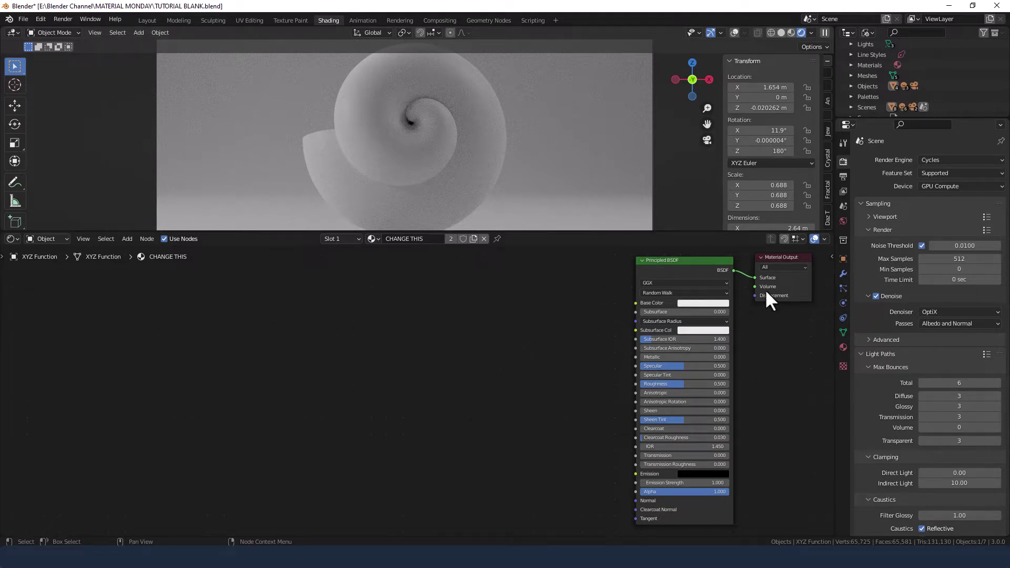
Set the Principled BSDF Metallic to 1, Specular to 1 and Roughness to 0.1
{"action": "left_click", "coordinate": [690, 357]}
{"action": "type", "text": "1"}
{"action": "key", "text": "Tab"}
{"action": "type", "text": "1"}
{"action": "key", "text": "Tab"}
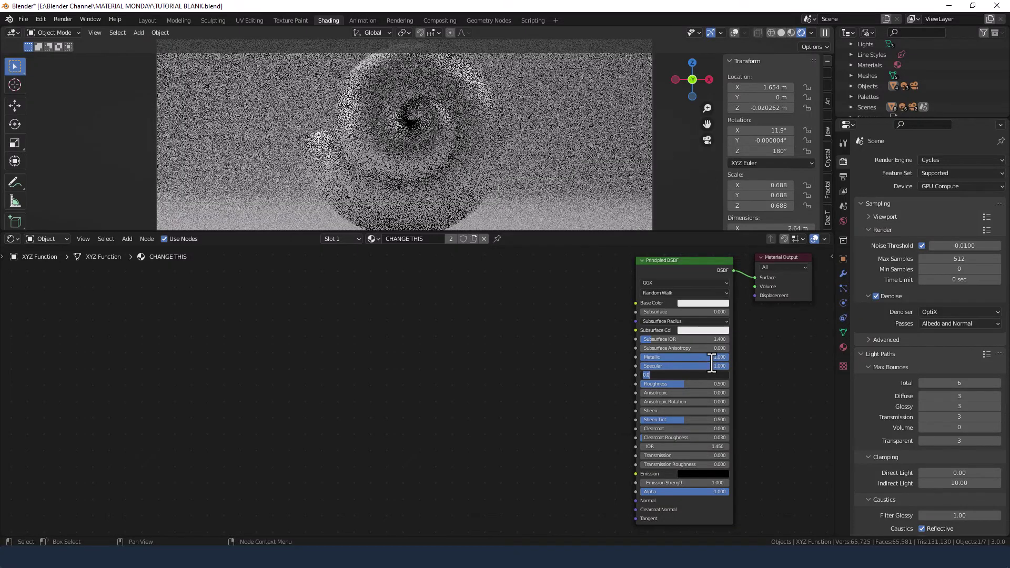
{"action": "key", "text": "Tab"}
{"action": "key", "text": "BackSpace"}
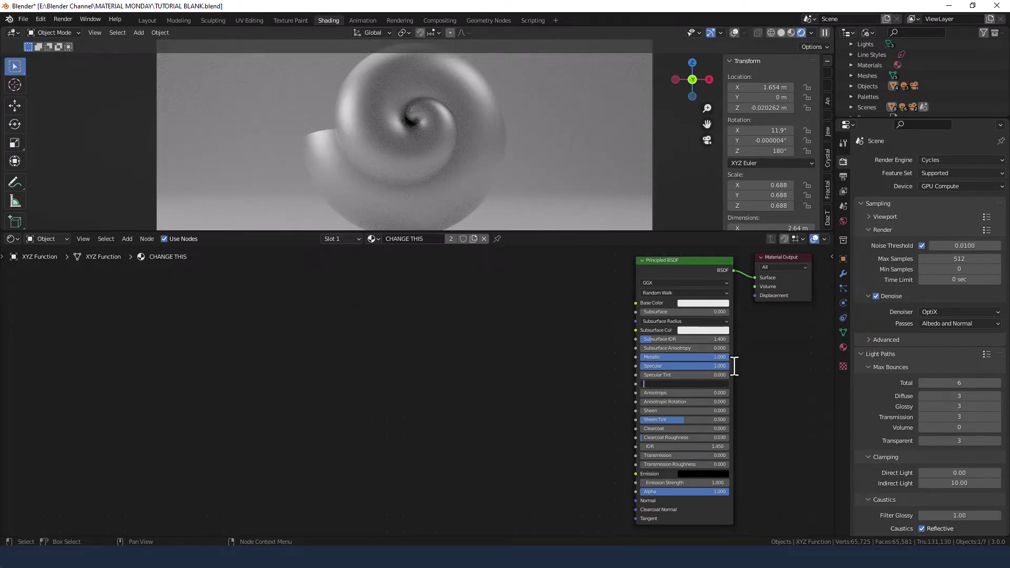
{"action": "type", "text": "0.1"}
{"action": "key", "text": "Return"}
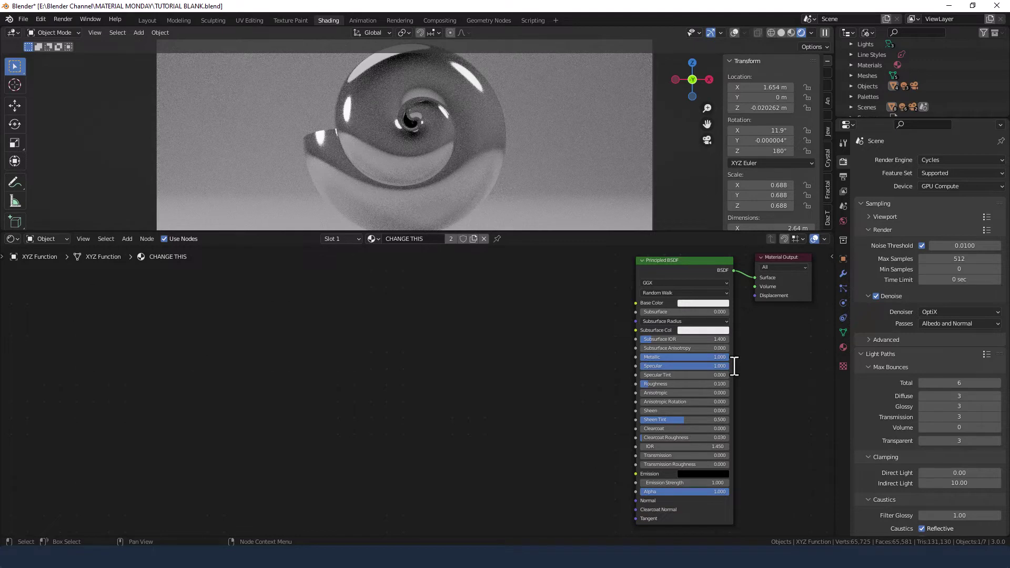
Add a Layer Weight node and connect its Facing output to the Principled BSDF Base Color
{"action": "key", "text": "shift+a"}
{"action": "left_click", "coordinate": [460, 360]}
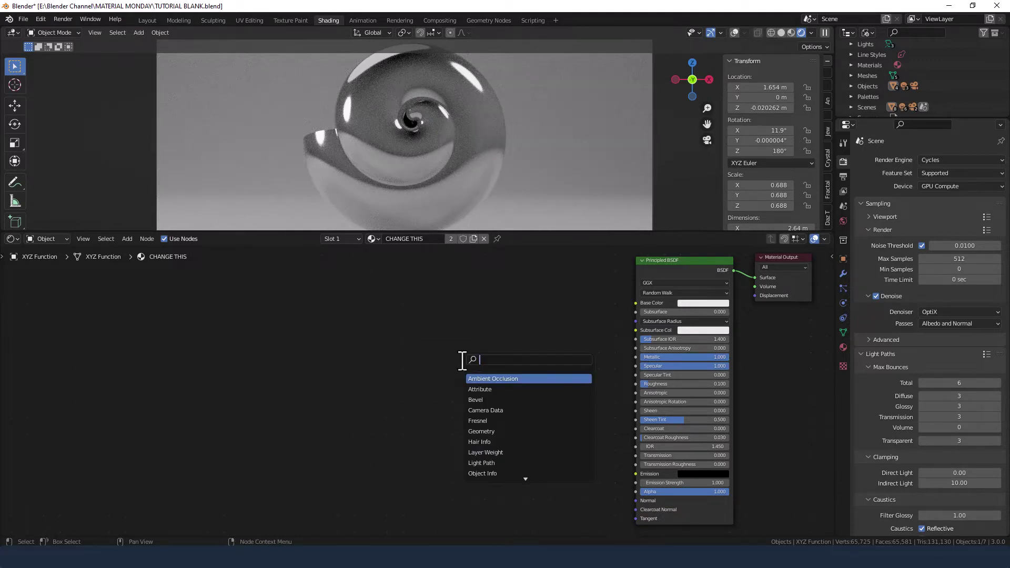
{"action": "type", "text": "layer"}
{"action": "key", "text": "Return"}
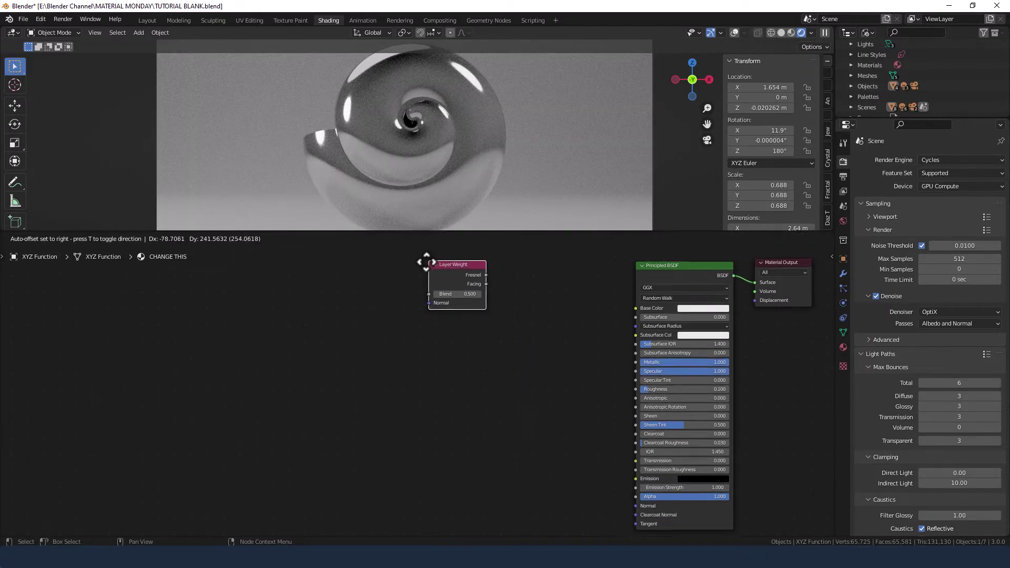
{"action": "left_click", "coordinate": [419, 297]}
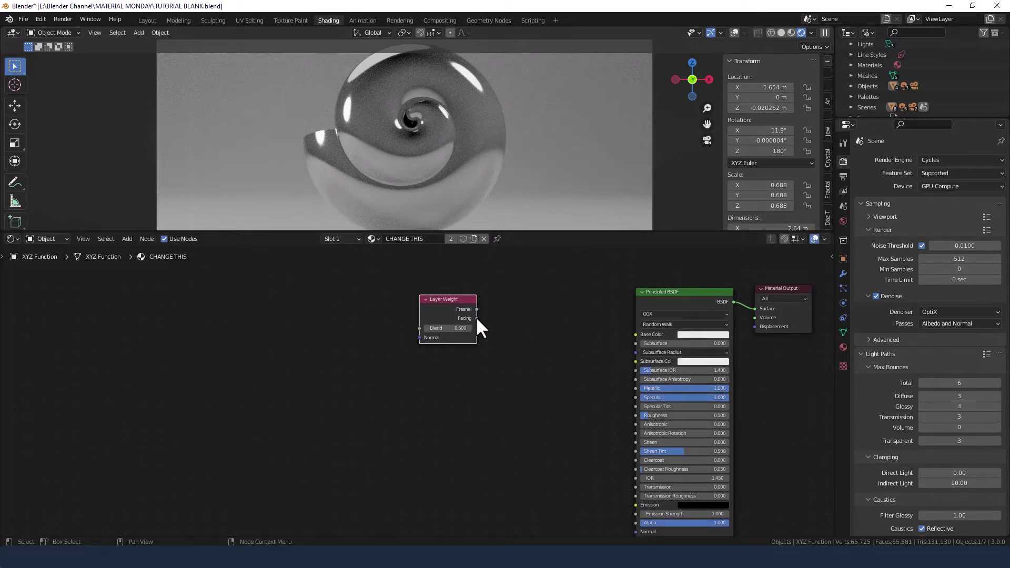
{"action": "left_click_drag", "start_coordinate": [476, 318], "coordinate": [634, 336]}
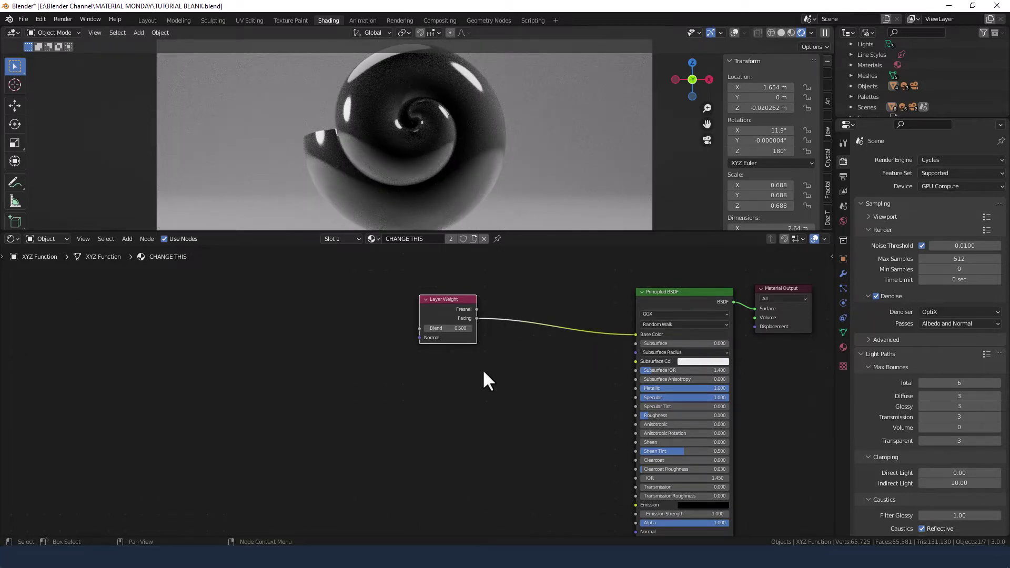
{"action": "middle_click_drag", "start_coordinate": [483, 370], "coordinate": [506, 369]}
{"action": "left_click", "coordinate": [298, 374]}
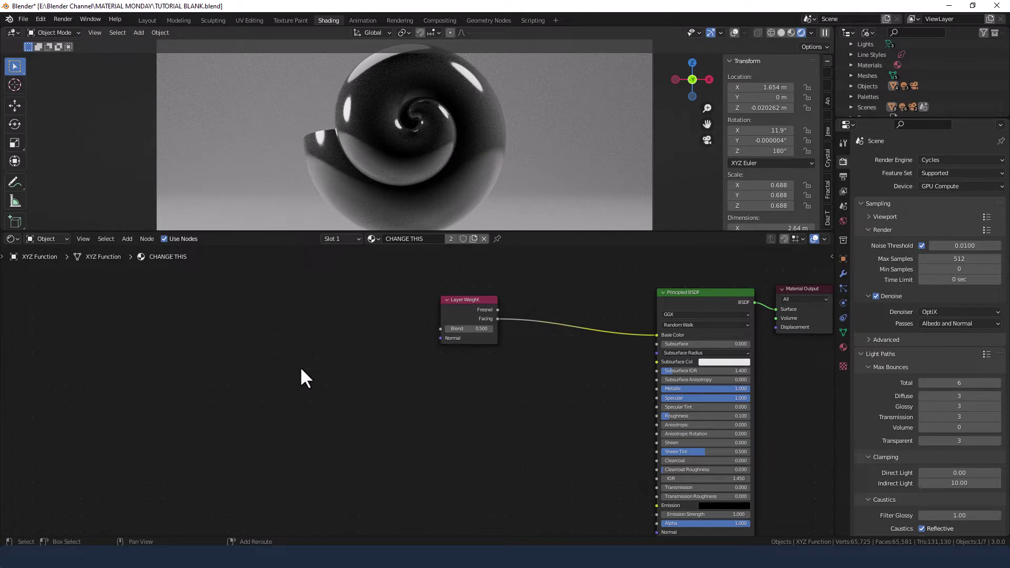
{"action": "key", "text": "shift+a"}
Add Noise Texture and Voronoi Texture nodes to the left of the Layer Weight node
{"action": "left_click", "coordinate": [297, 369]}
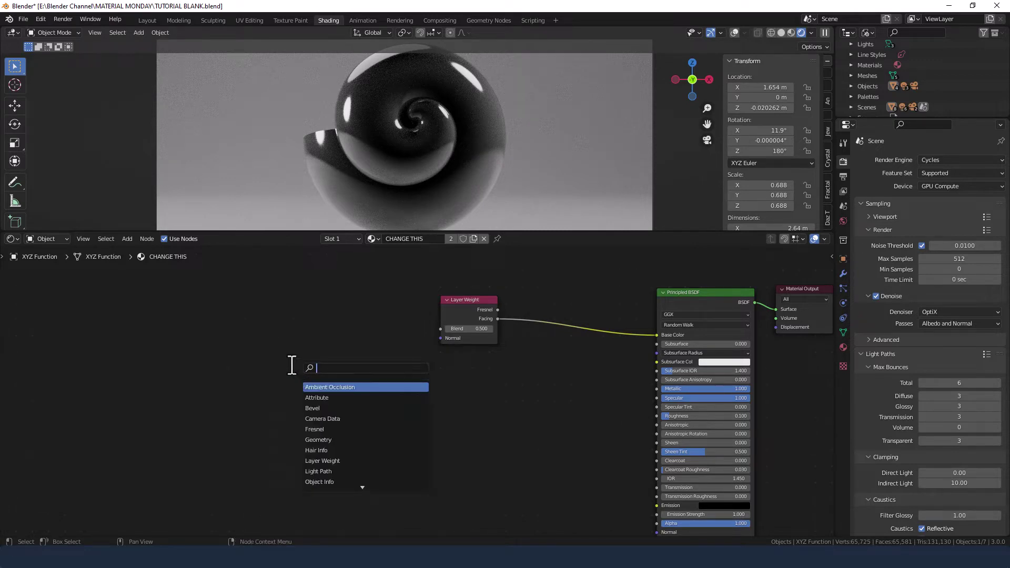
{"action": "type", "text": "NOISE"}
{"action": "key", "text": "Down"}
{"action": "key", "text": "Return"}
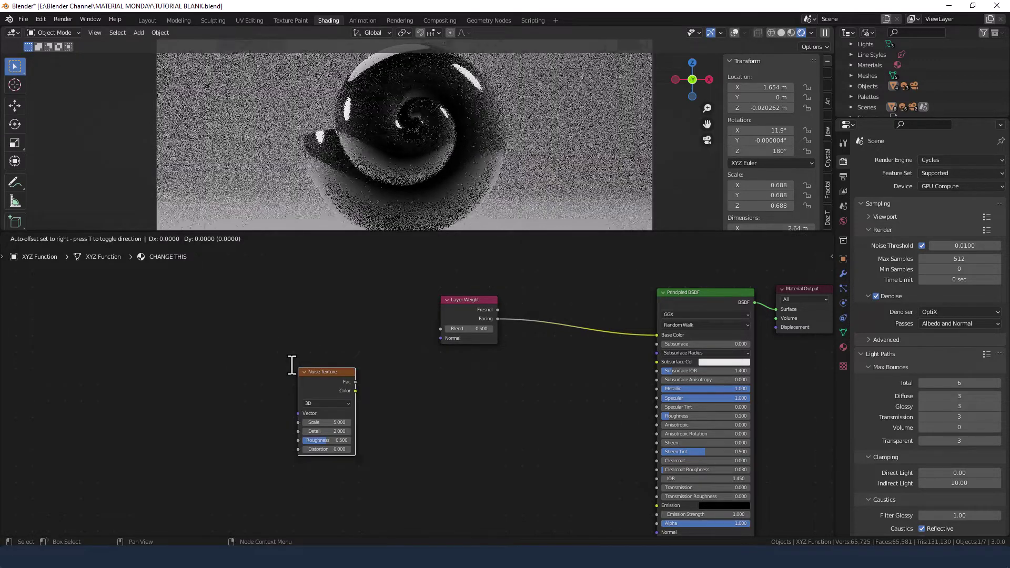
{"action": "left_click", "coordinate": [287, 300]}
{"action": "key", "text": "shift+a"}
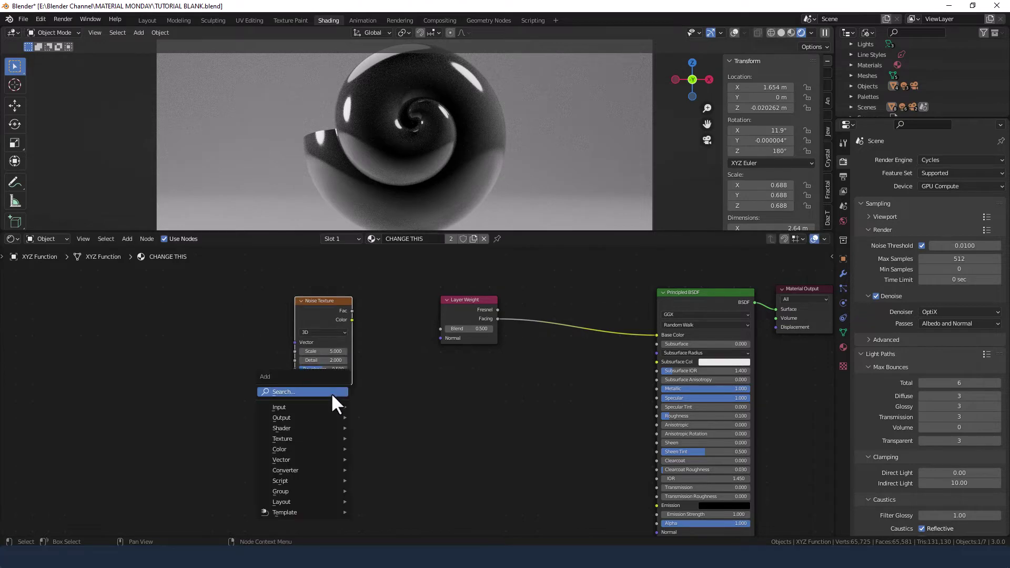
{"action": "left_click", "coordinate": [315, 393]}
{"action": "type", "text": "VOR"}
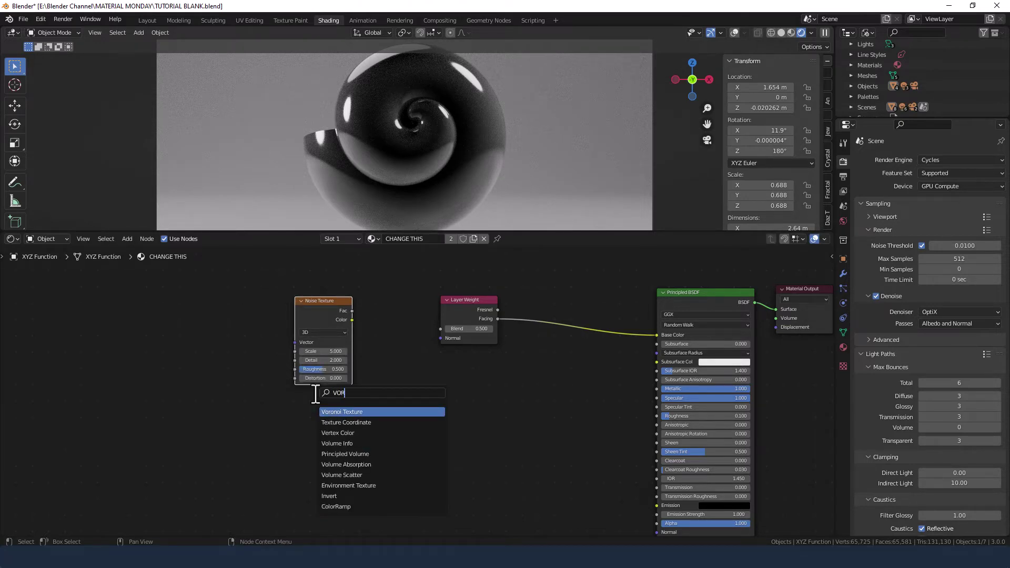
{"action": "key", "text": "Return"}
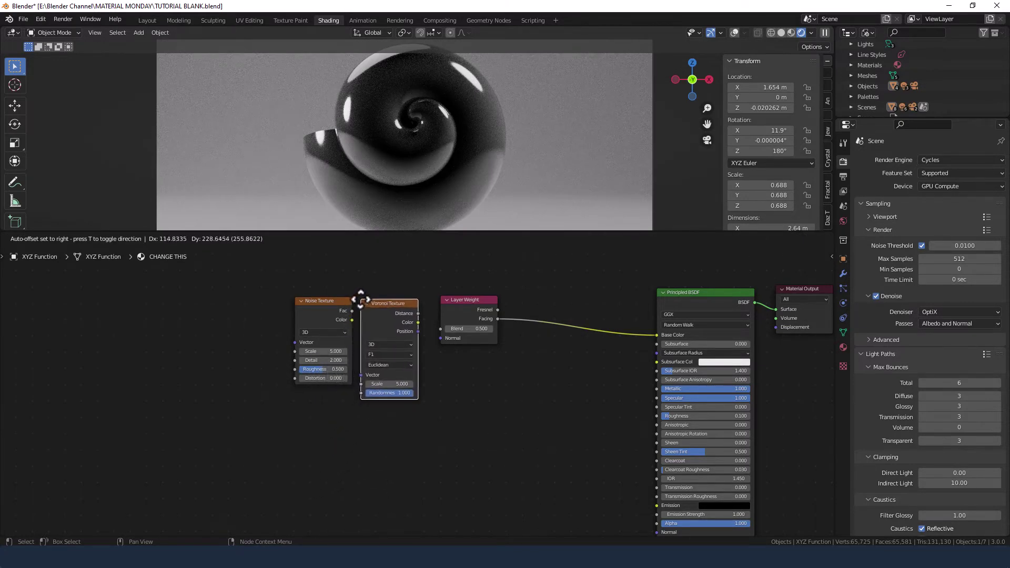
{"action": "left_click", "coordinate": [362, 297]}
Add a Texture Coordinate node below the Voronoi Texture node
{"action": "key", "text": "shift+a"}
{"action": "mouse_move", "coordinate": [388, 447]}
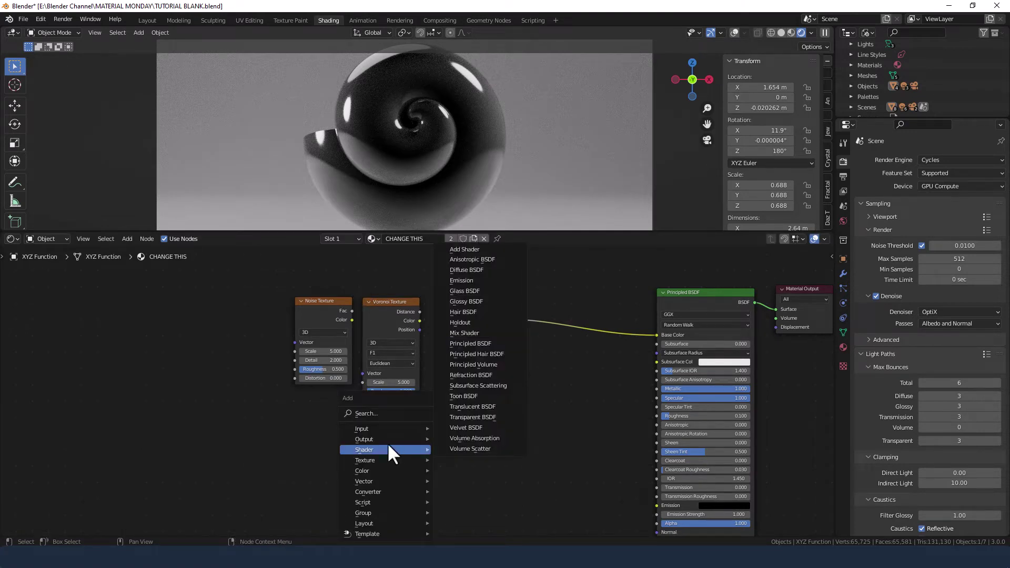
{"action": "left_click", "coordinate": [372, 410]}
{"action": "type", "text": "TEXT"}
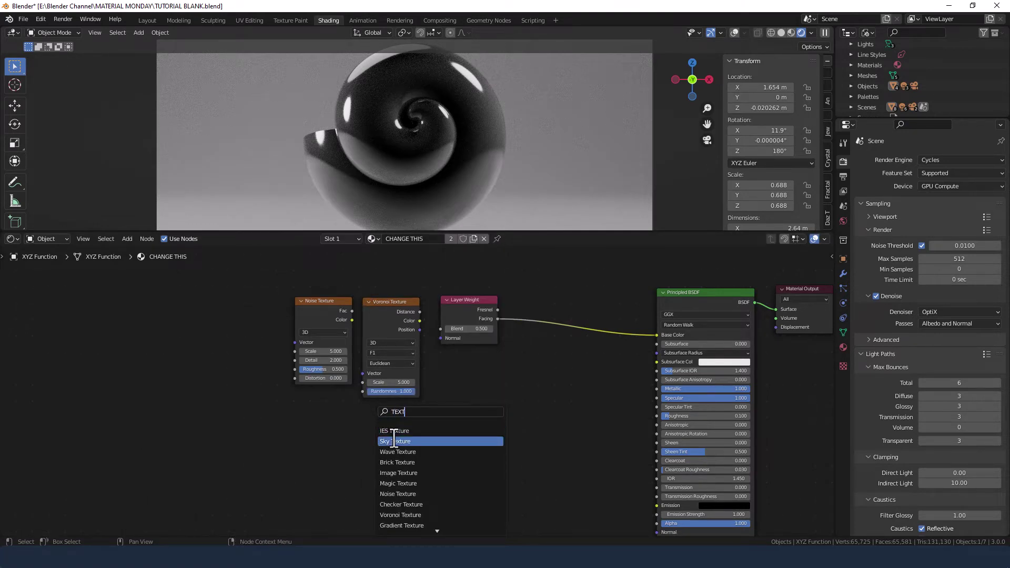
{"action": "type", "text": "URE C"}
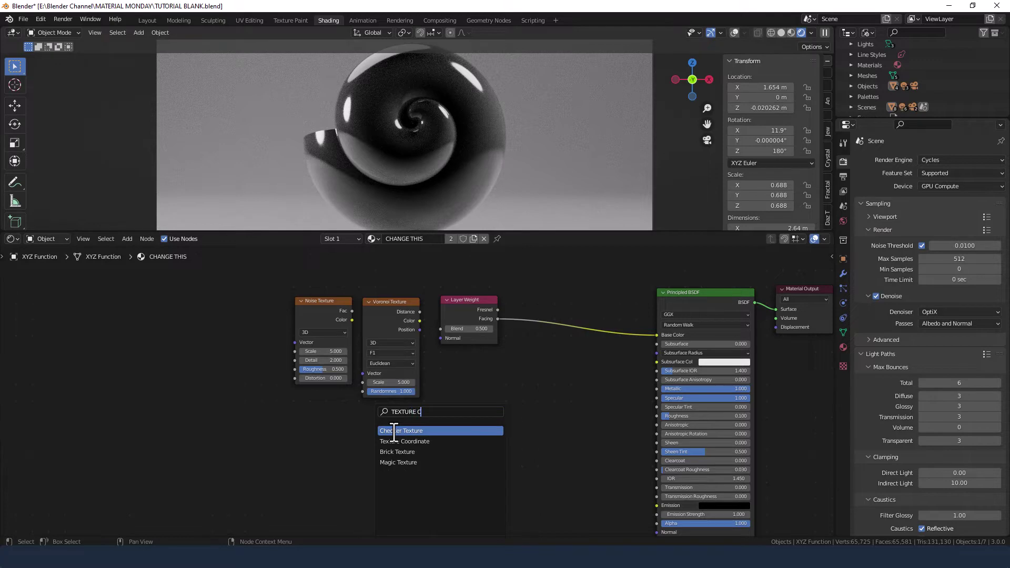
{"action": "left_click", "coordinate": [395, 440]}
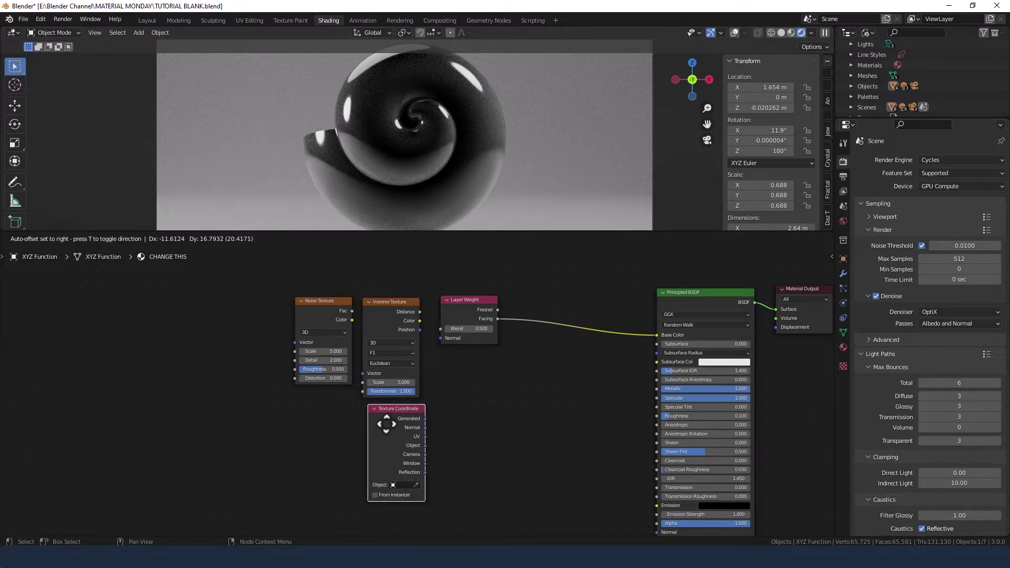
{"action": "left_click", "coordinate": [382, 423]}
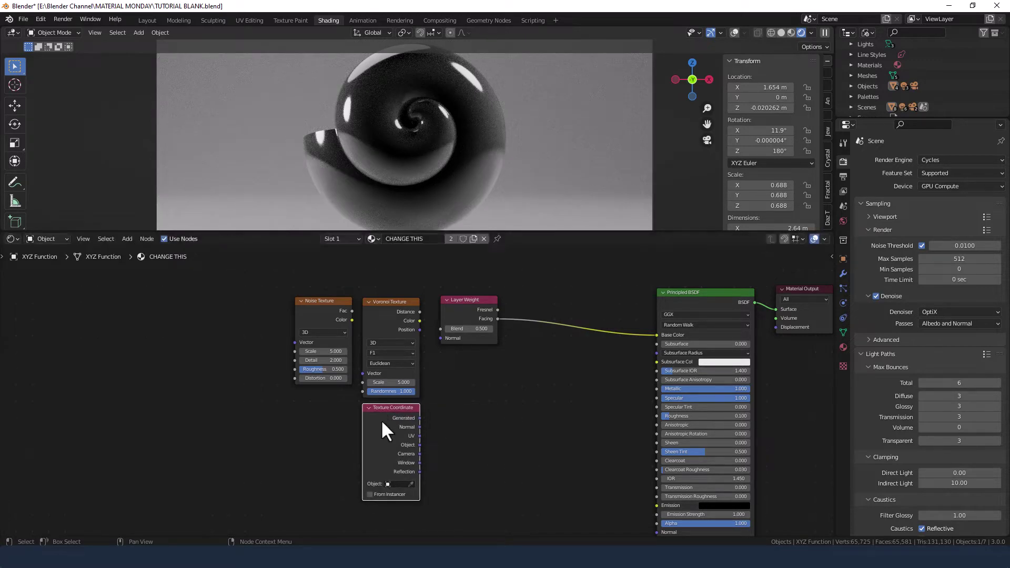
{"action": "left_click", "coordinate": [479, 427]}
{"action": "key", "text": "shift+a"}
Insert a ColorRamp between Layer Weight and Base Color, set to HSL mode with Far interpolation
{"action": "left_click", "coordinate": [474, 419]}
{"action": "type", "text": "COL"}
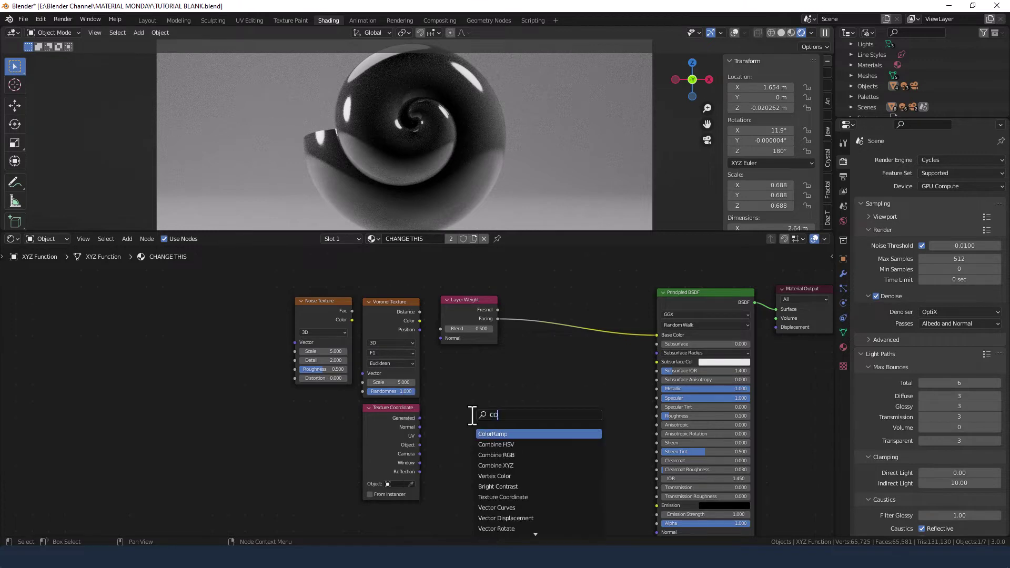
{"action": "left_click", "coordinate": [497, 434]}
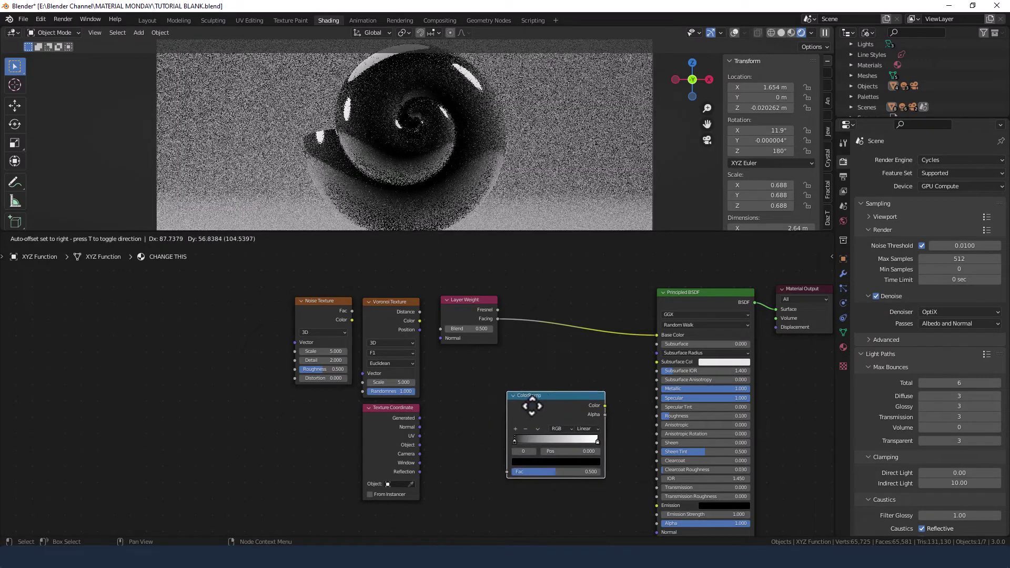
{"action": "left_click", "coordinate": [535, 314]}
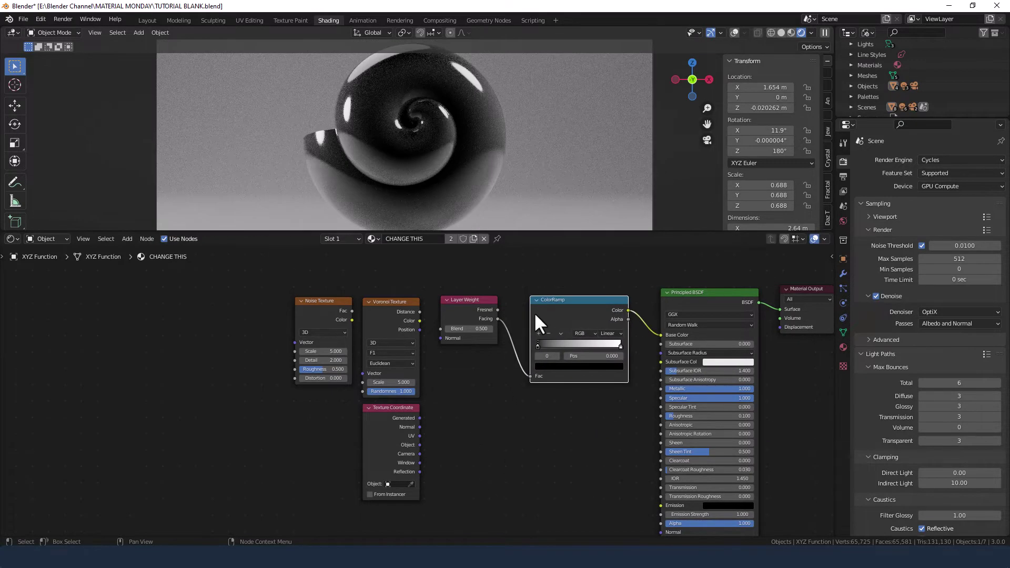
{"action": "middle_click_drag", "start_coordinate": [564, 402], "coordinate": [473, 402]}
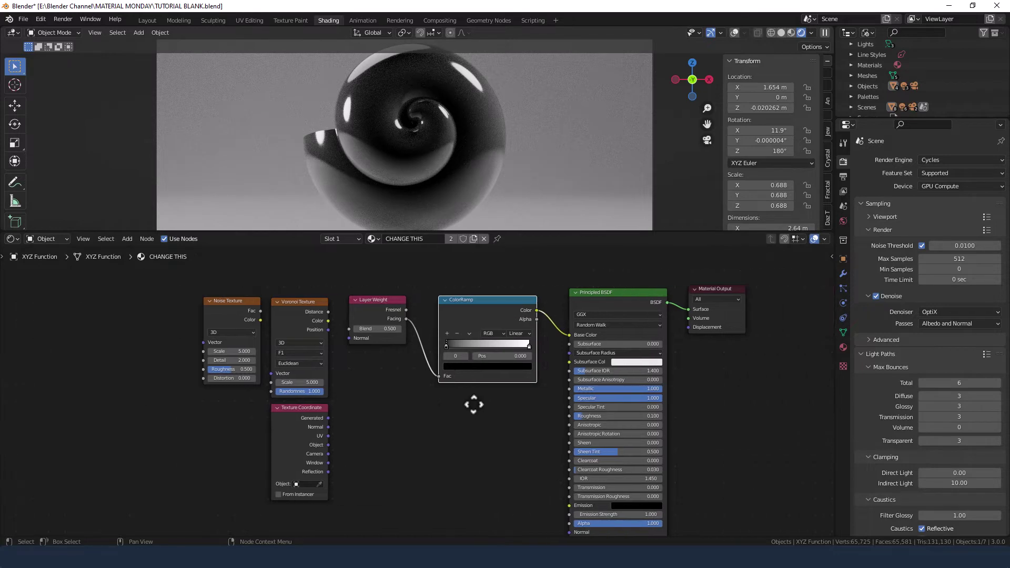
{"action": "left_click", "coordinate": [500, 333]}
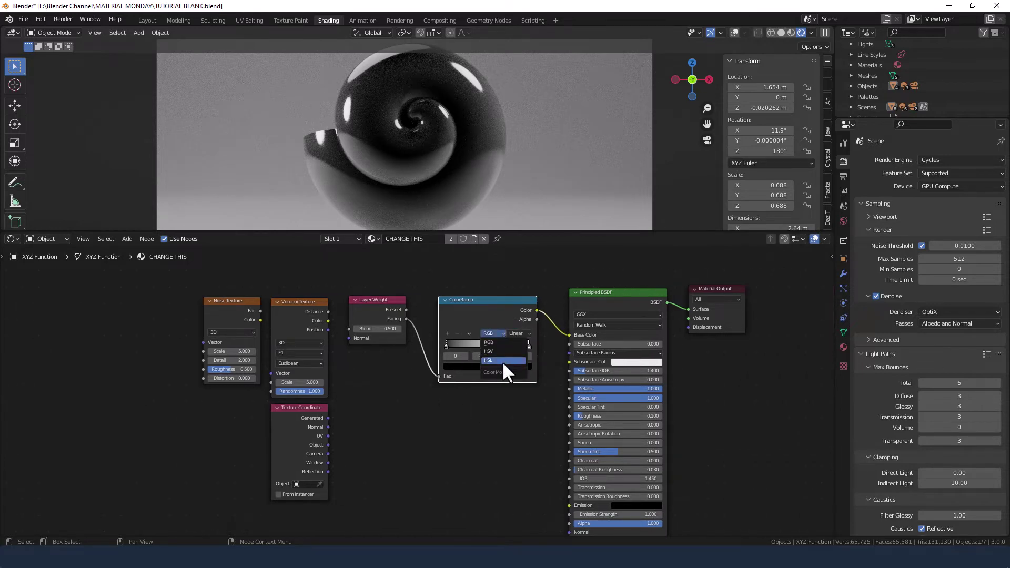
{"action": "left_click", "coordinate": [502, 360]}
{"action": "left_click", "coordinate": [526, 332]}
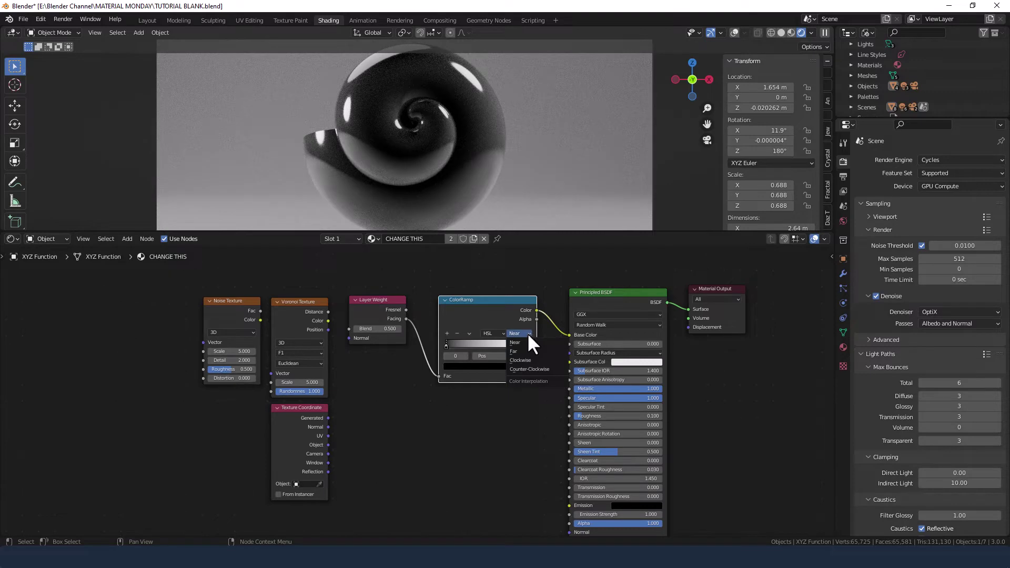
{"action": "left_click", "coordinate": [527, 350]}
Give the left ColorRamp stop hue 0.66 and paste the same blue into the right stop
{"action": "scroll", "coordinate": [509, 362], "scroll_direction": "up", "scroll_amount": 2}
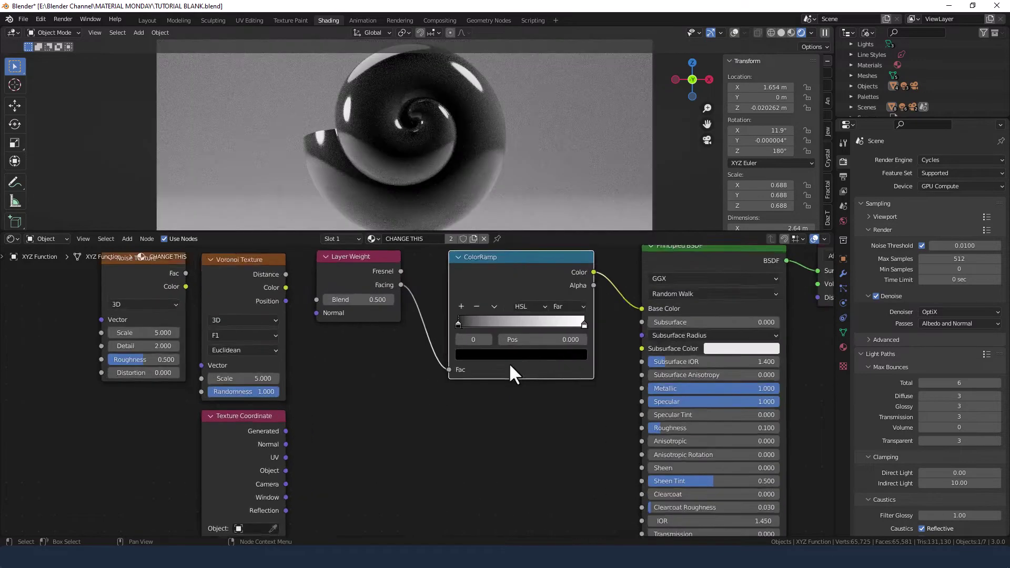
{"action": "middle_click_drag", "start_coordinate": [510, 361], "coordinate": [422, 419]}
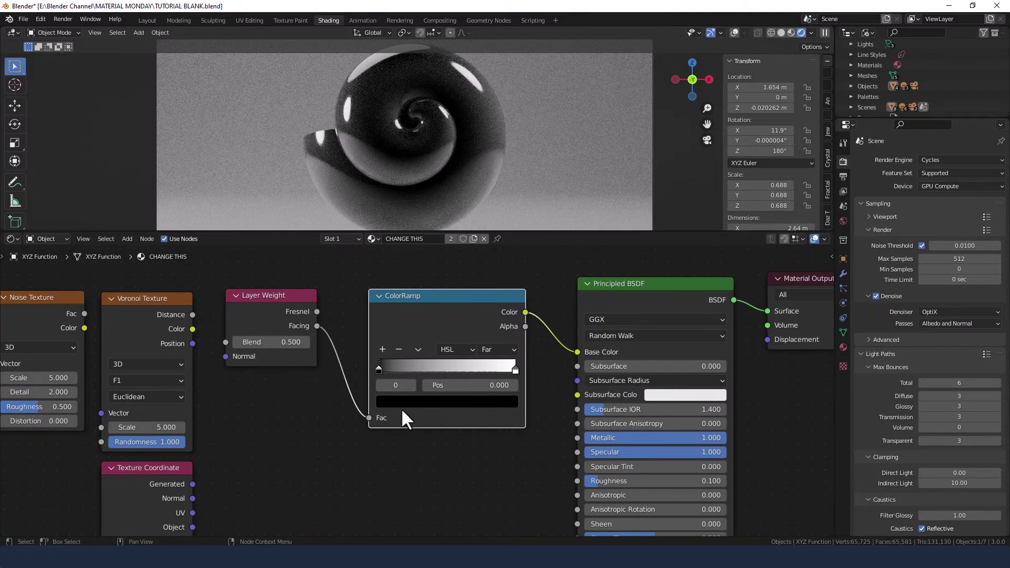
{"action": "left_click", "coordinate": [403, 404]}
{"action": "left_click_drag", "start_coordinate": [402, 371], "coordinate": [470, 356]}
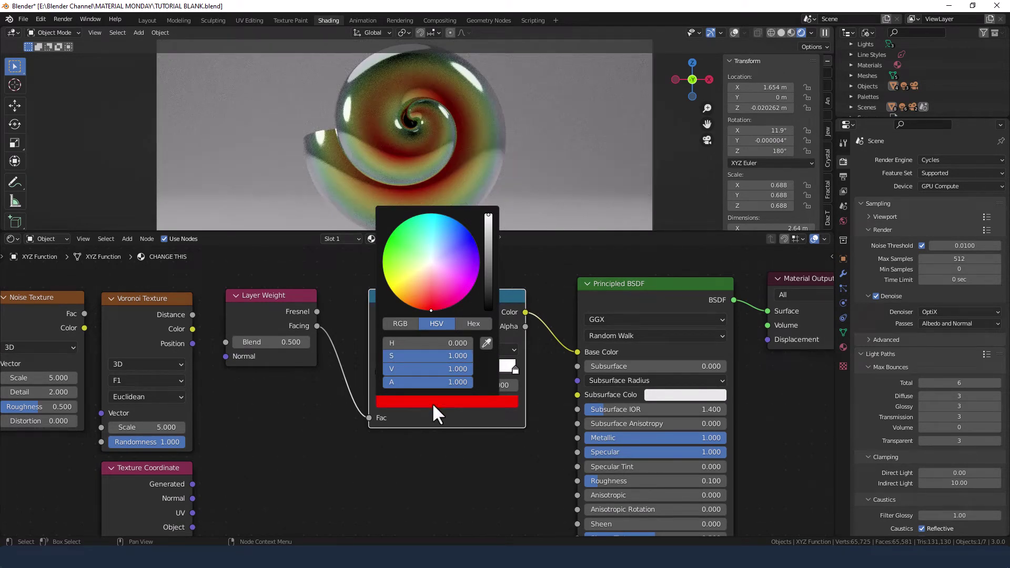
{"action": "left_click", "coordinate": [435, 345]}
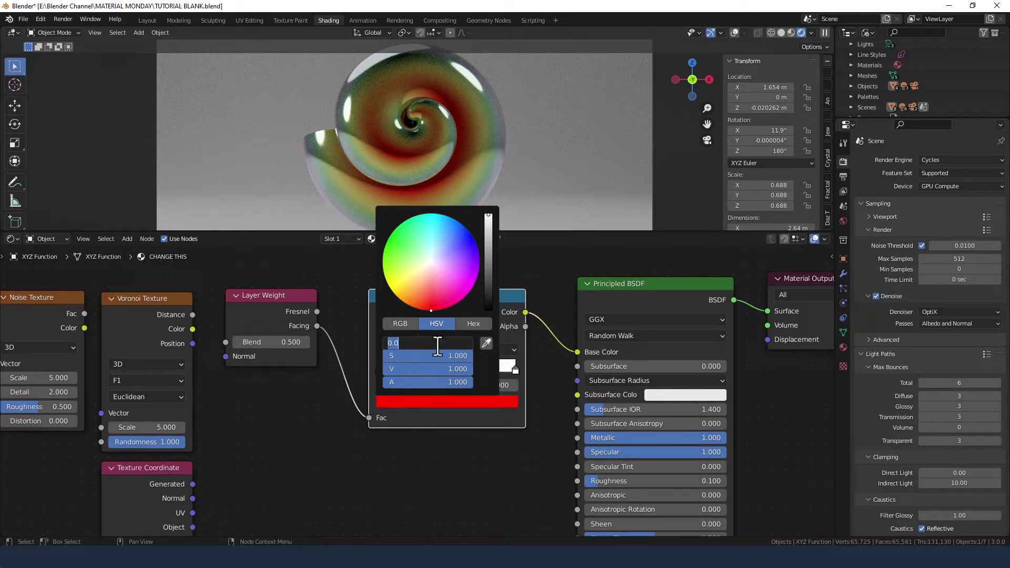
{"action": "type", "text": ".66"}
{"action": "key", "text": "Return"}
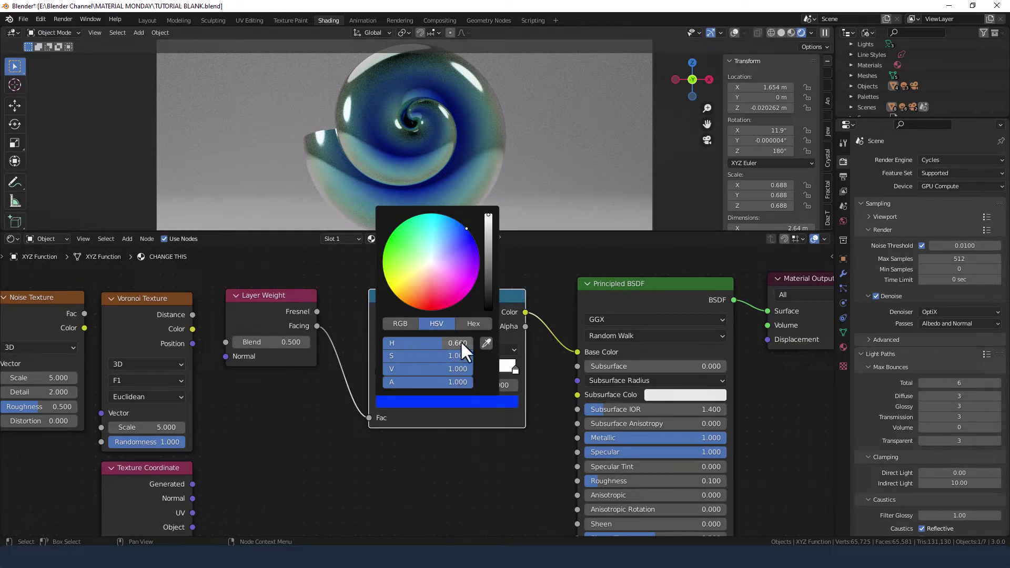
{"action": "left_click", "coordinate": [514, 371]}
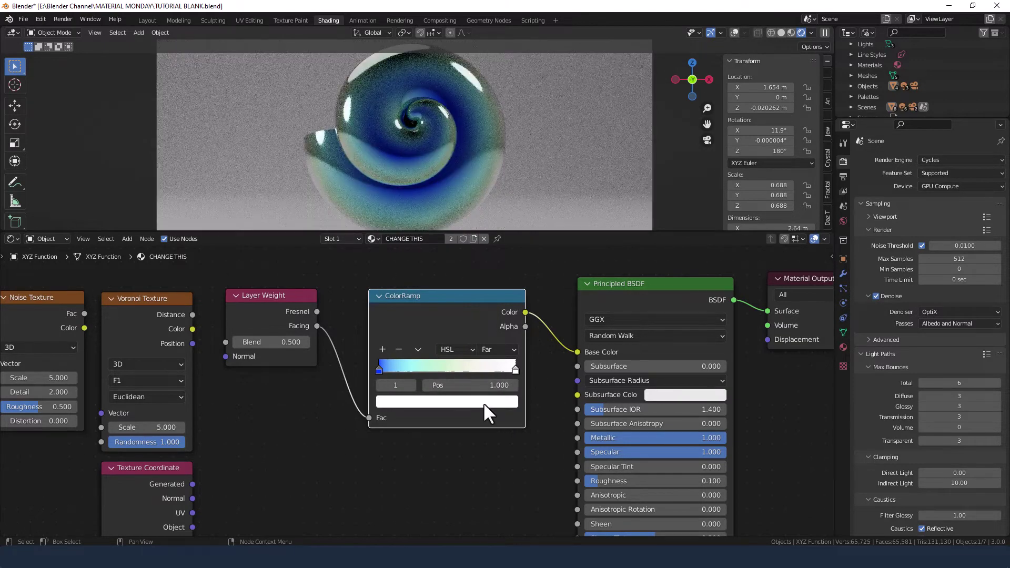
{"action": "left_click", "coordinate": [484, 402]}
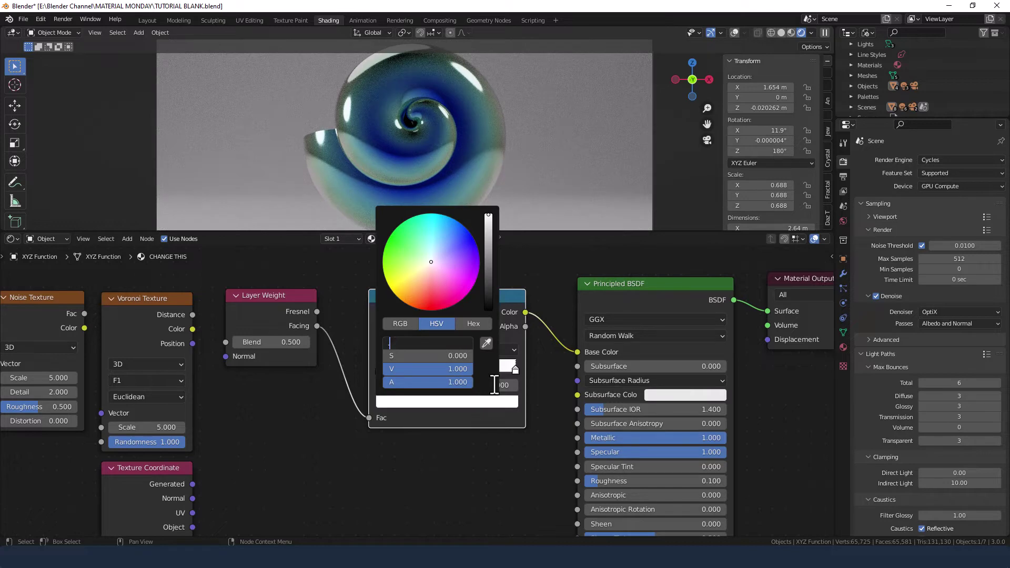
{"action": "key", "text": "ctrl+v"}
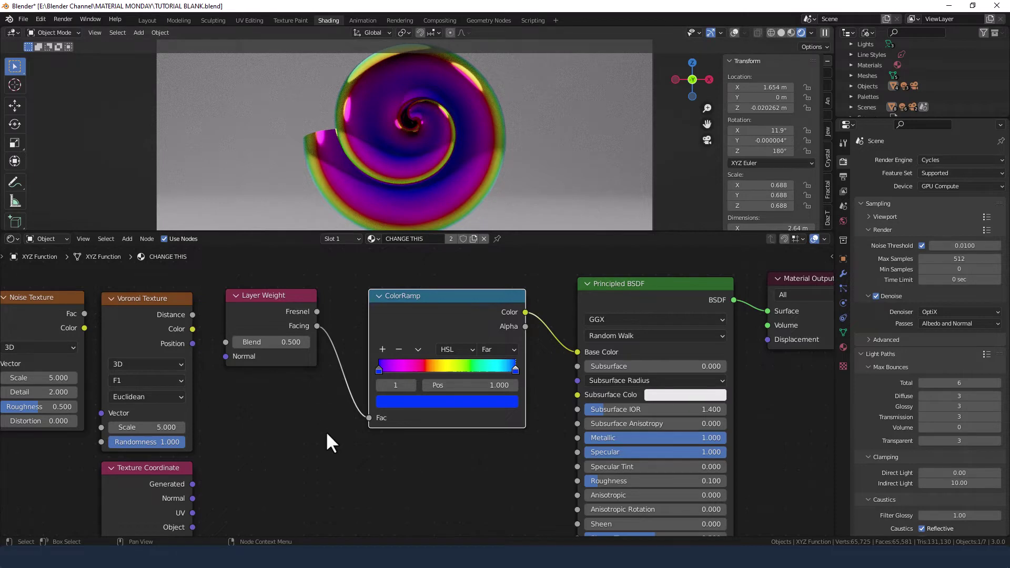
Set the Noise Texture to Scale 200, Detail 15 and Roughness 1
{"action": "scroll", "coordinate": [326, 430], "scroll_direction": "down", "scroll_amount": 2}
{"action": "middle_click_drag", "start_coordinate": [333, 415], "coordinate": [470, 385]}
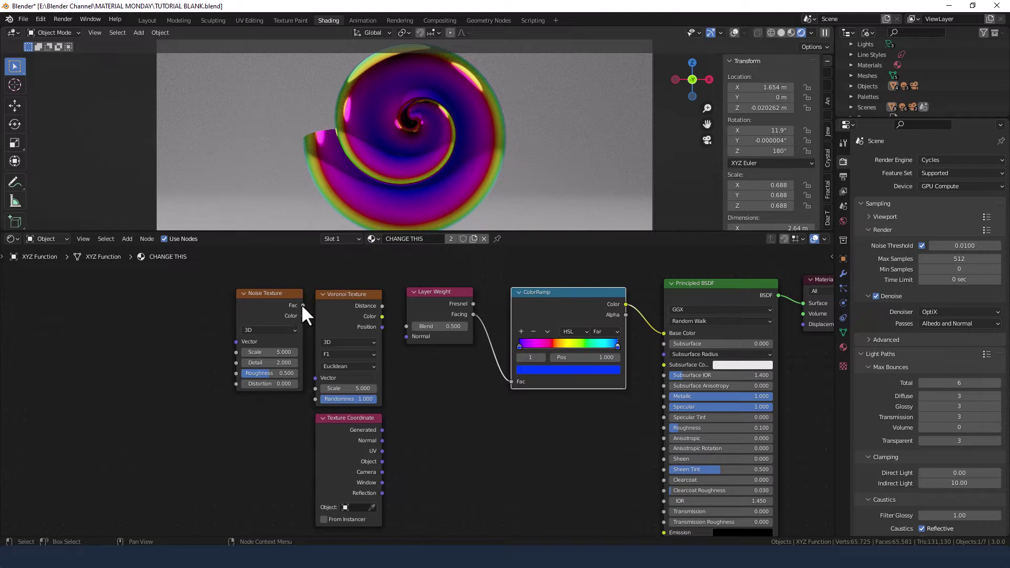
{"action": "left_click", "coordinate": [284, 353]}
{"action": "type", "text": "200"}
{"action": "key", "text": "Tab"}
{"action": "type", "text": "15"}
{"action": "key", "text": "Tab"}
{"action": "type", "text": "1"}
{"action": "key", "text": "Return"}
Link Noise Fac to Voronoi Vector, set Voronoi Scale 40, and link Distance to Layer Weight Blend
{"action": "left_click_drag", "start_coordinate": [303, 305], "coordinate": [319, 377]}
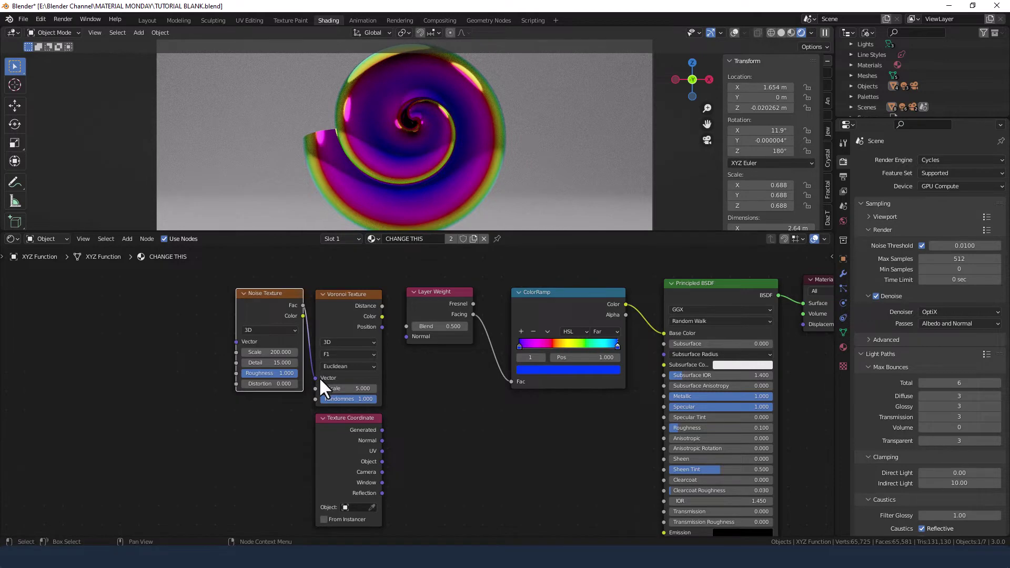
{"action": "left_click", "coordinate": [348, 388]}
{"action": "type", "text": "40"}
{"action": "key", "text": "Return"}
{"action": "left_click_drag", "start_coordinate": [382, 307], "coordinate": [386, 307]}
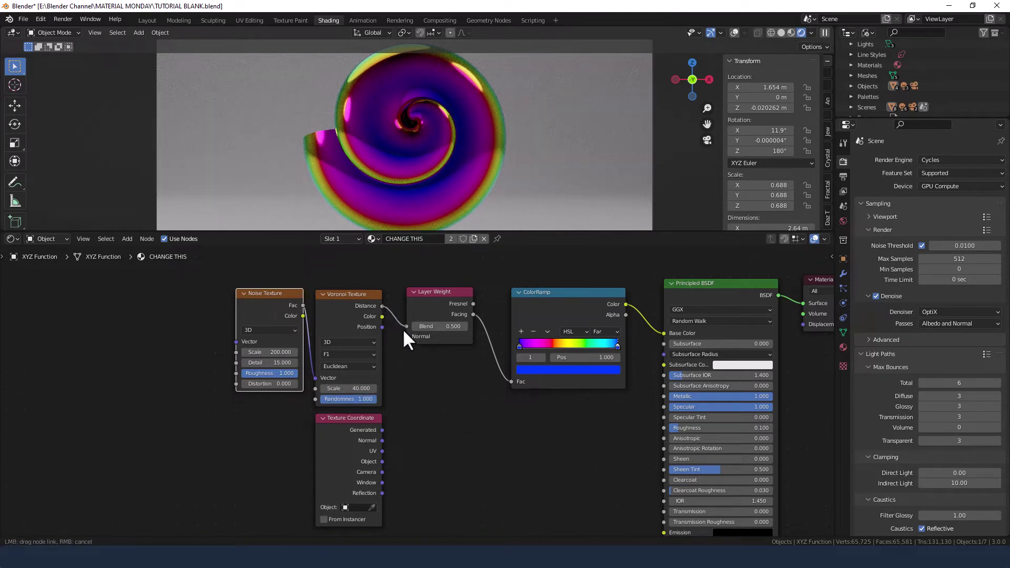
{"action": "left_click_drag", "start_coordinate": [404, 327], "coordinate": [404, 327]}
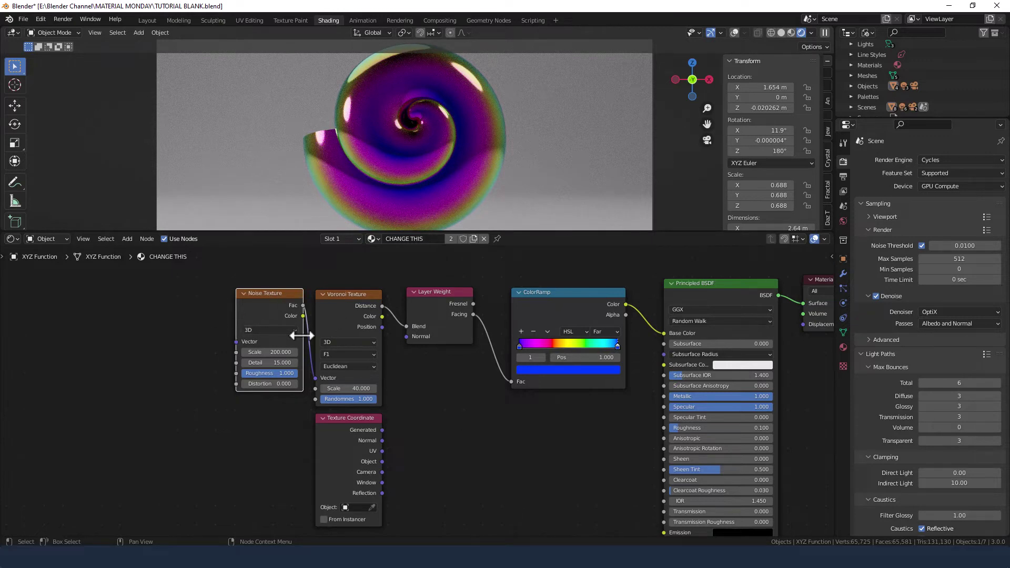
{"action": "left_click", "coordinate": [269, 301], "text": "ctrl+shift"}
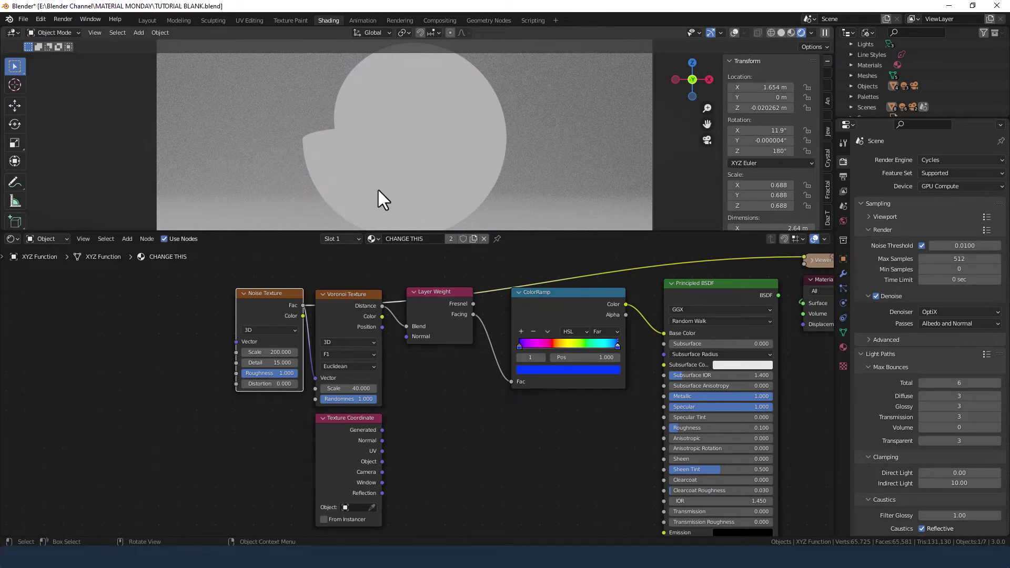
{"action": "left_click", "coordinate": [346, 319], "text": "ctrl+shift"}
{"action": "left_click", "coordinate": [424, 287], "text": "ctrl+shift"}
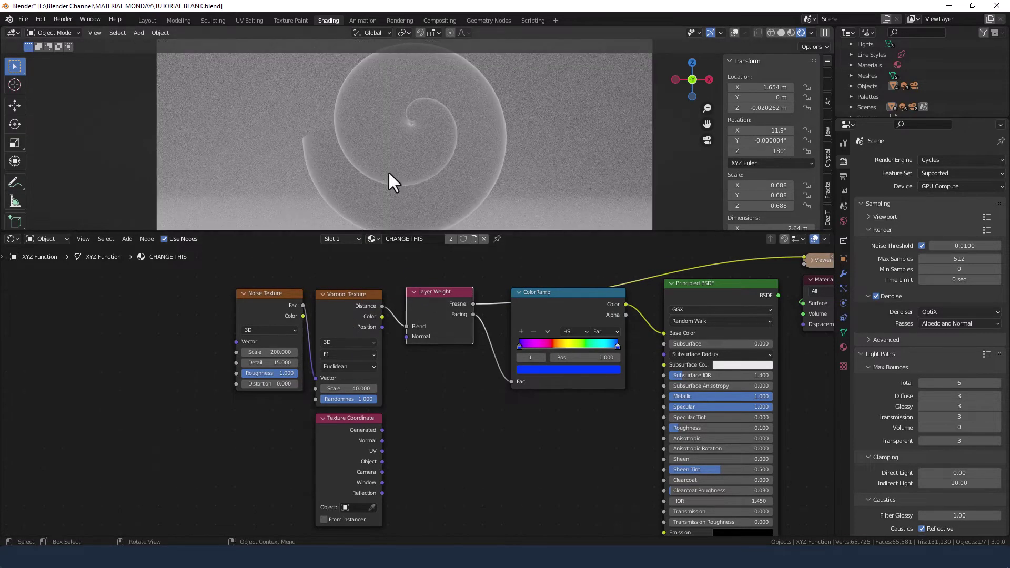
{"action": "left_click", "coordinate": [562, 305], "text": "ctrl+shift"}
{"action": "left_click", "coordinate": [694, 287], "text": "ctrl+shift"}
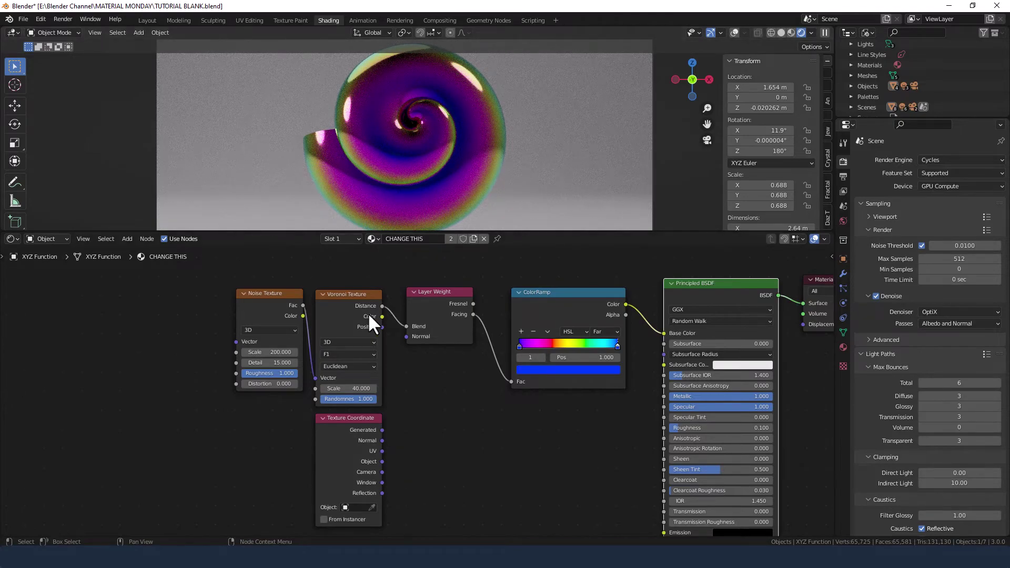
{"action": "scroll", "coordinate": [402, 181], "scroll_direction": "up", "scroll_amount": 3}
{"action": "middle_click_drag", "start_coordinate": [401, 189], "coordinate": [301, 147]}
{"action": "scroll", "coordinate": [302, 147], "scroll_direction": "up", "scroll_amount": 2}
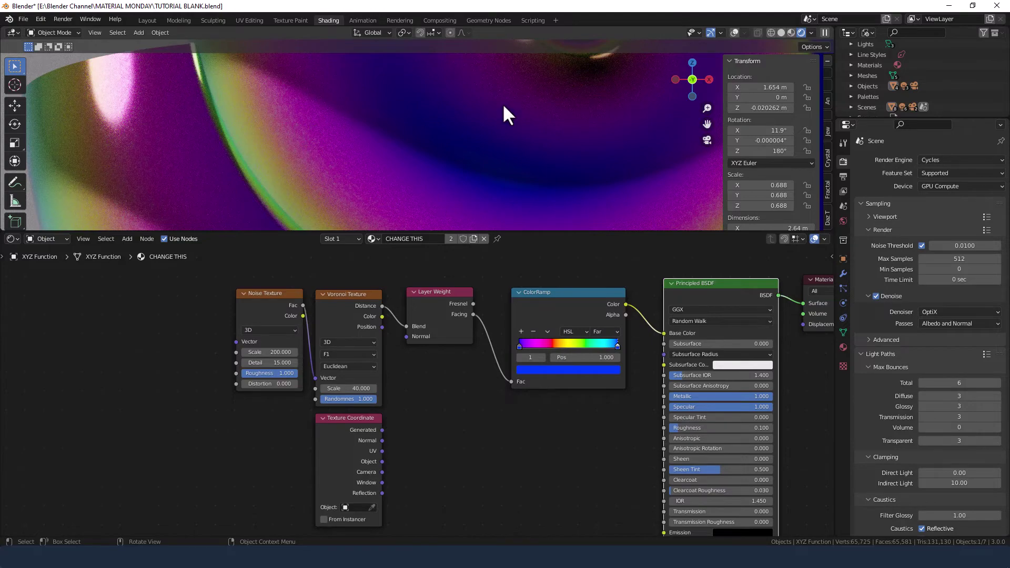
{"action": "key", "text": "KP_0"}
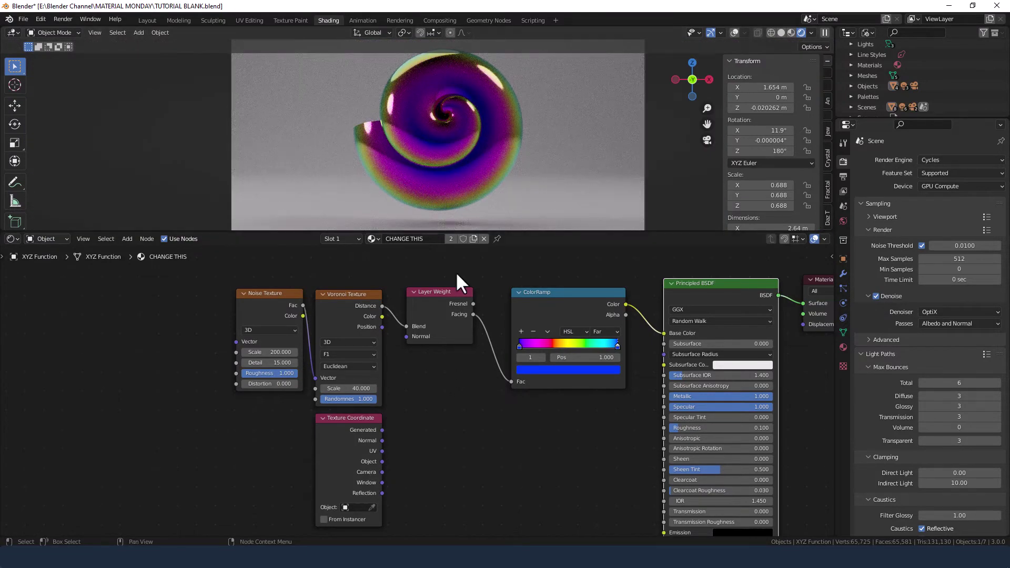
{"action": "scroll", "coordinate": [465, 204], "scroll_direction": "up", "scroll_amount": 3}
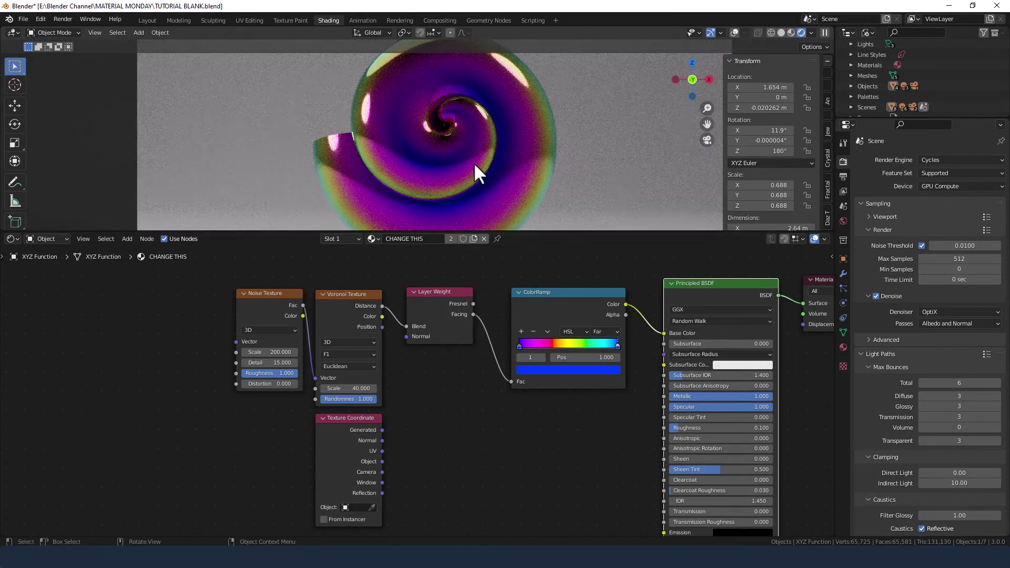
{"action": "scroll", "coordinate": [473, 149], "scroll_direction": "down", "scroll_amount": 1}
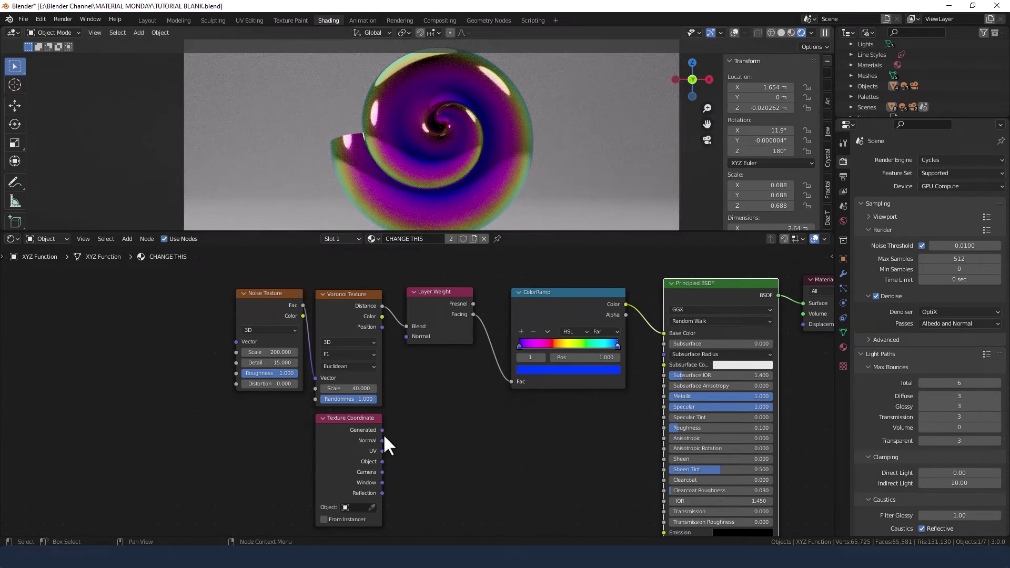
Link Texture Coordinate Normal into Layer Weight Normal and orbit to check the shell's edge bands
{"action": "left_click_drag", "start_coordinate": [383, 442], "coordinate": [404, 336]}
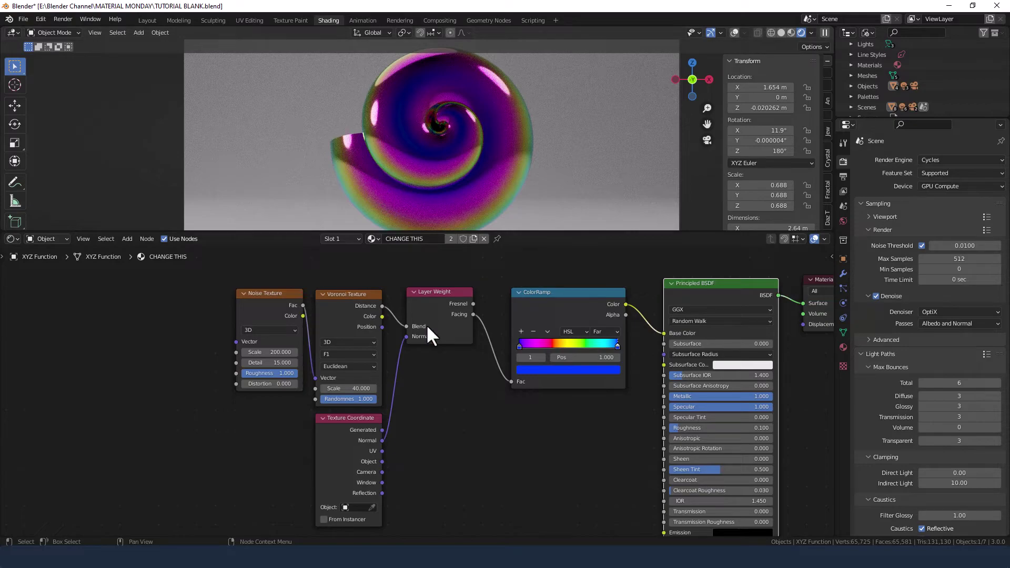
{"action": "mouse_move", "coordinate": [441, 125]}
{"action": "middle_mouse_down"}
{"action": "mouse_move", "coordinate": [423, 127]}
{"action": "mouse_move", "coordinate": [512, 147]}
{"action": "mouse_move", "coordinate": [636, 142]}
{"action": "mouse_move", "coordinate": [650, 129]}
{"action": "mouse_move", "coordinate": [564, 143]}
{"action": "mouse_move", "coordinate": [517, 140]}
{"action": "mouse_move", "coordinate": [481, 121]}
{"action": "mouse_move", "coordinate": [403, 142]}
{"action": "mouse_move", "coordinate": [381, 131]}
{"action": "mouse_move", "coordinate": [386, 148]}
{"action": "mouse_move", "coordinate": [438, 149]}
{"action": "mouse_move", "coordinate": [450, 135]}
{"action": "middle_mouse_up"}
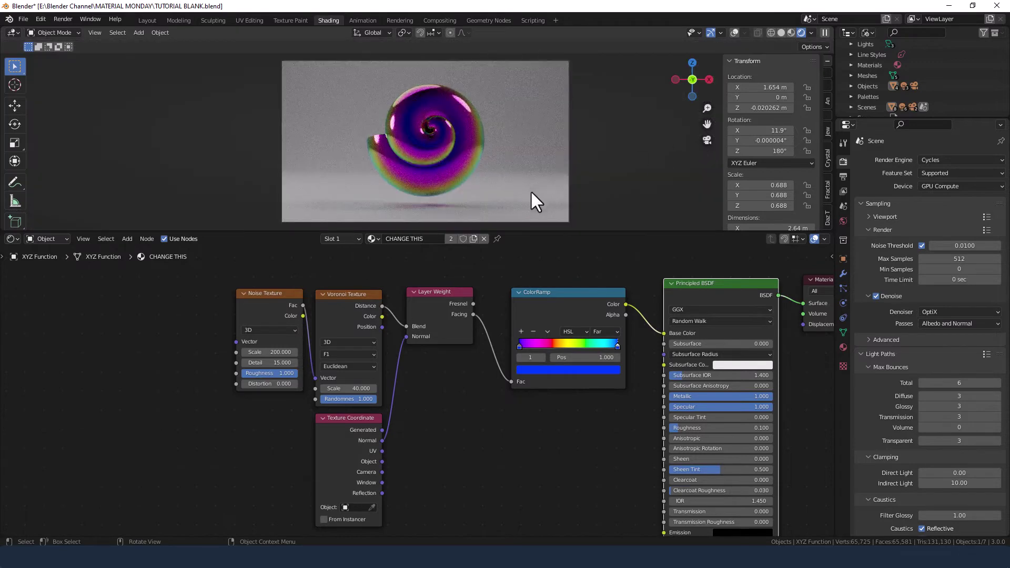
Move the Noise, Voronoi, Layer Weight, Texture Coordinate and ColorRamp nodes right, closer to the shader
{"action": "middle_click_drag", "start_coordinate": [500, 421], "coordinate": [432, 375]}
{"action": "scroll", "coordinate": [435, 396], "scroll_direction": "down", "scroll_amount": 1}
{"action": "scroll", "coordinate": [434, 396], "scroll_direction": "down", "scroll_amount": 1}
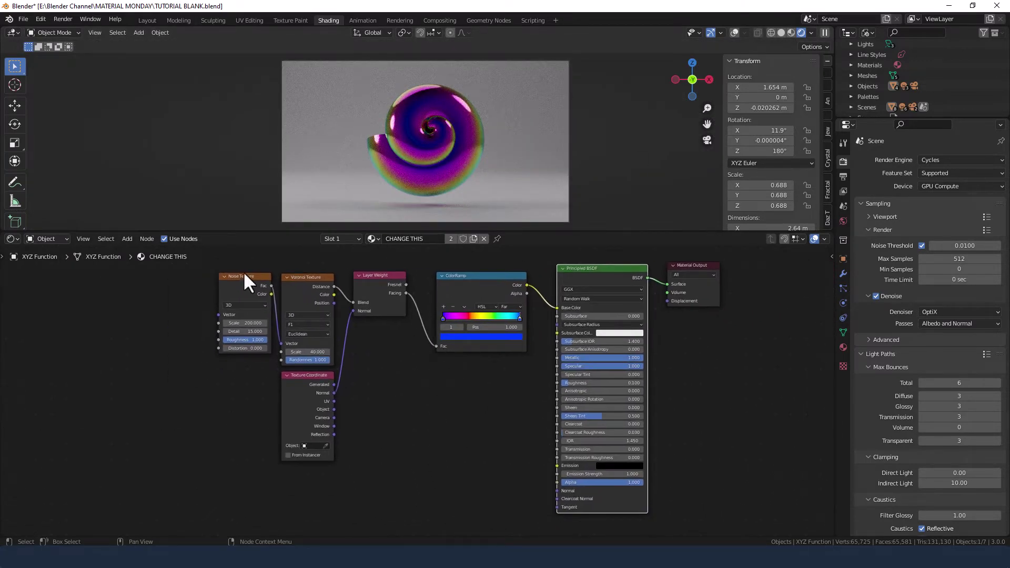
{"action": "left_click_drag", "start_coordinate": [197, 272], "coordinate": [375, 449]}
{"action": "left_click_drag", "start_coordinate": [381, 304], "coordinate": [401, 305]}
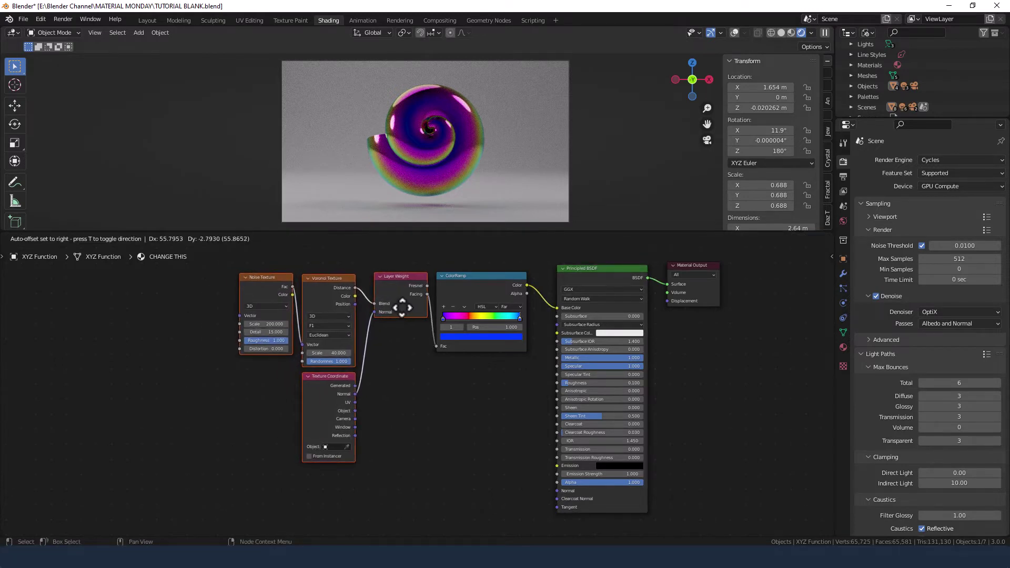
{"action": "left_click_drag", "start_coordinate": [184, 289], "coordinate": [483, 452]}
{"action": "key", "text": "g"}
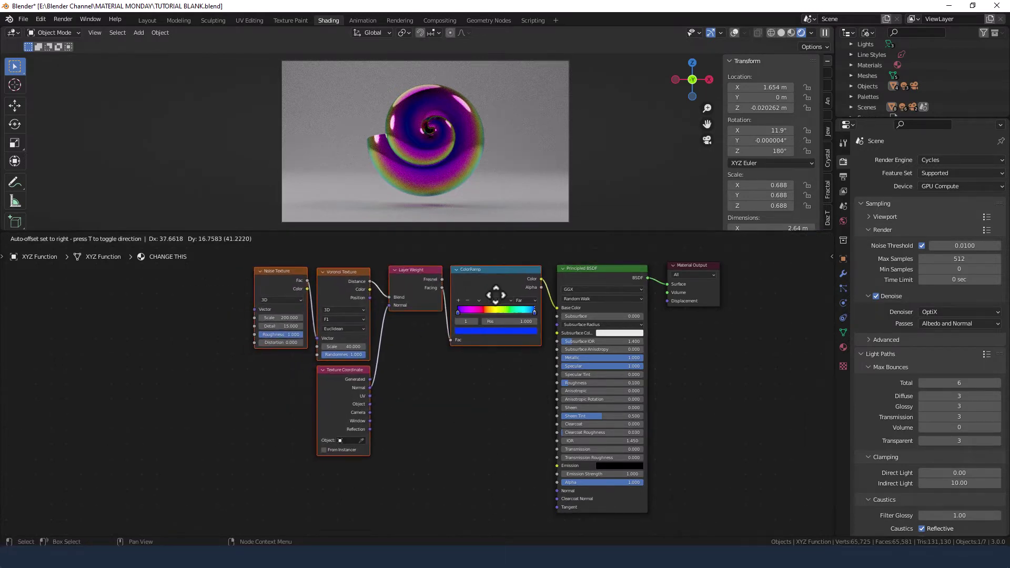
{"action": "left_click", "coordinate": [498, 291]}
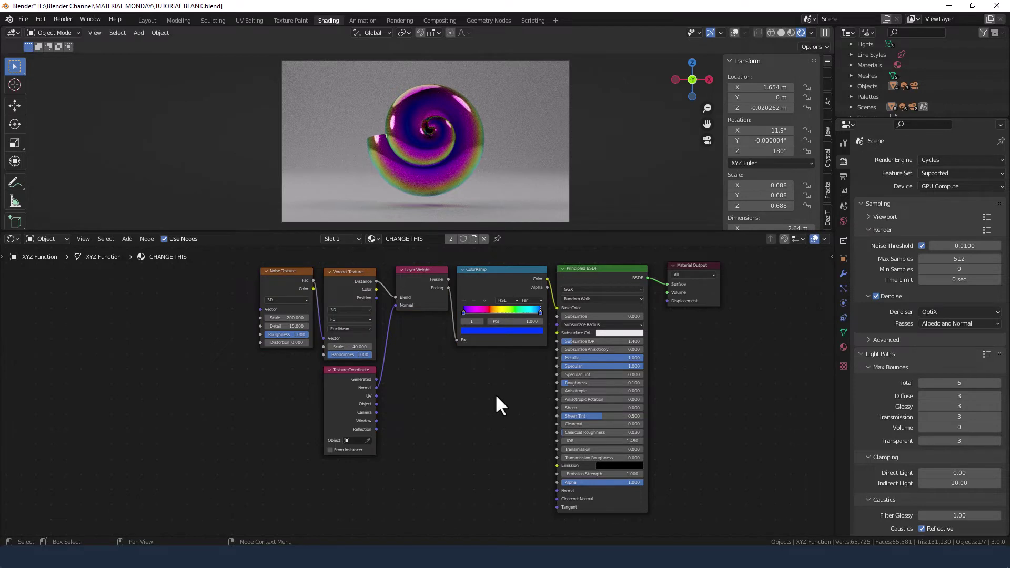
{"action": "left_click", "coordinate": [969, 258]}
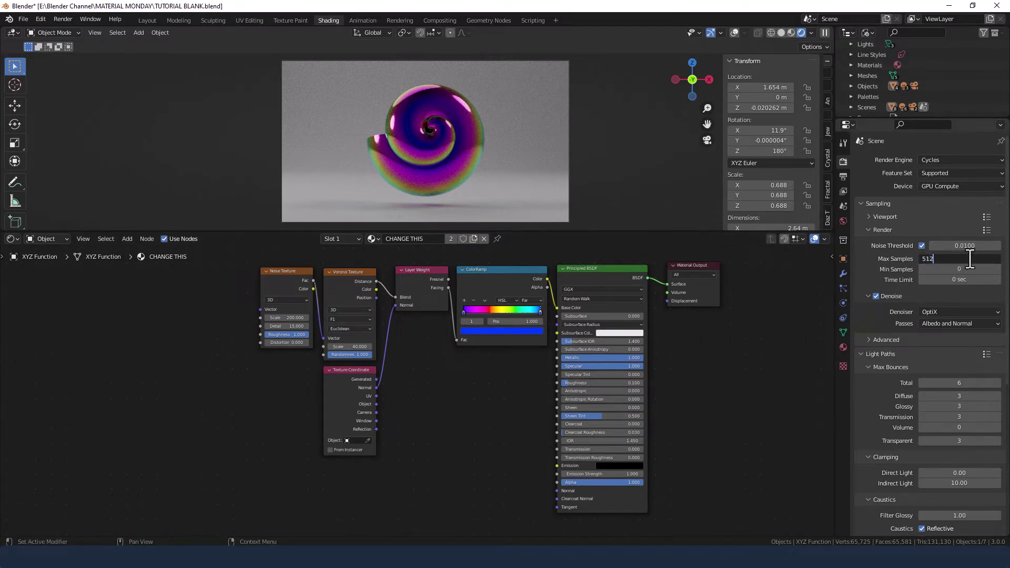
Set Max Samples to 256, turn off Denoise, and render the final image
{"action": "key", "text": "BackSpace"}
{"action": "key", "text": "BackSpace"}
{"action": "key", "text": "BackSpace"}
{"action": "type", "text": "256"}
{"action": "key", "text": "Return"}
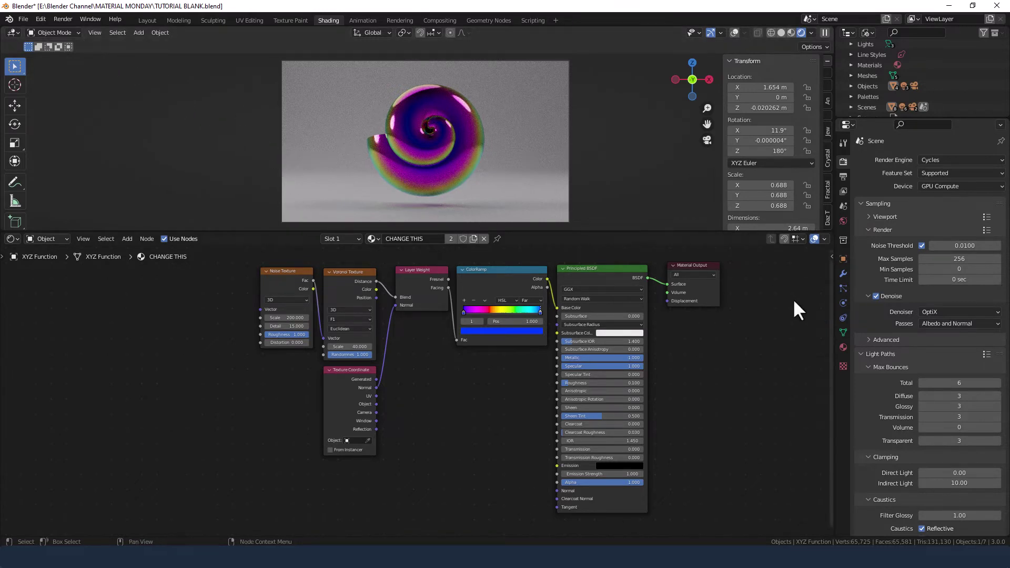
{"action": "left_click", "coordinate": [875, 295]}
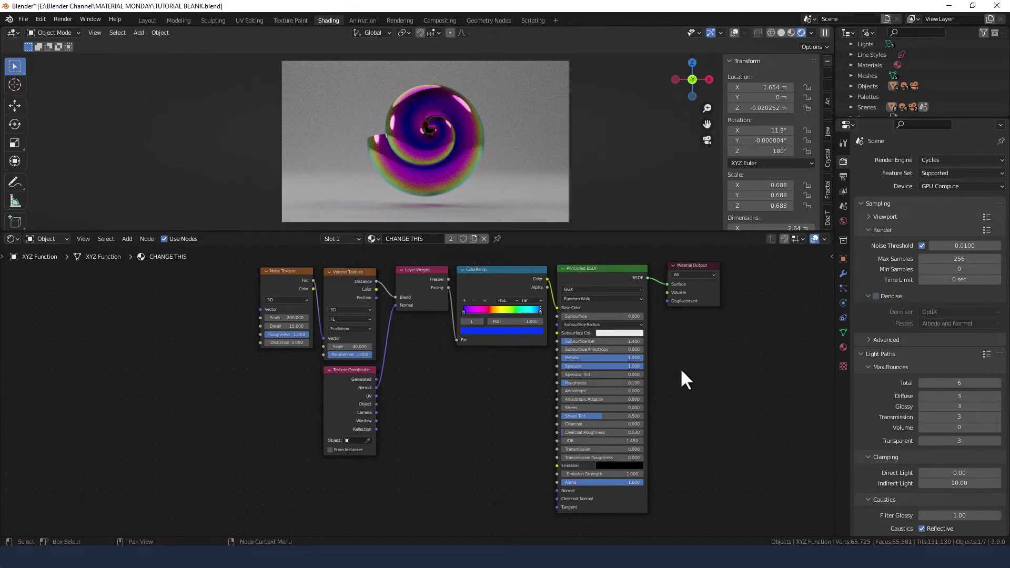
{"action": "left_click", "coordinate": [68, 19]}
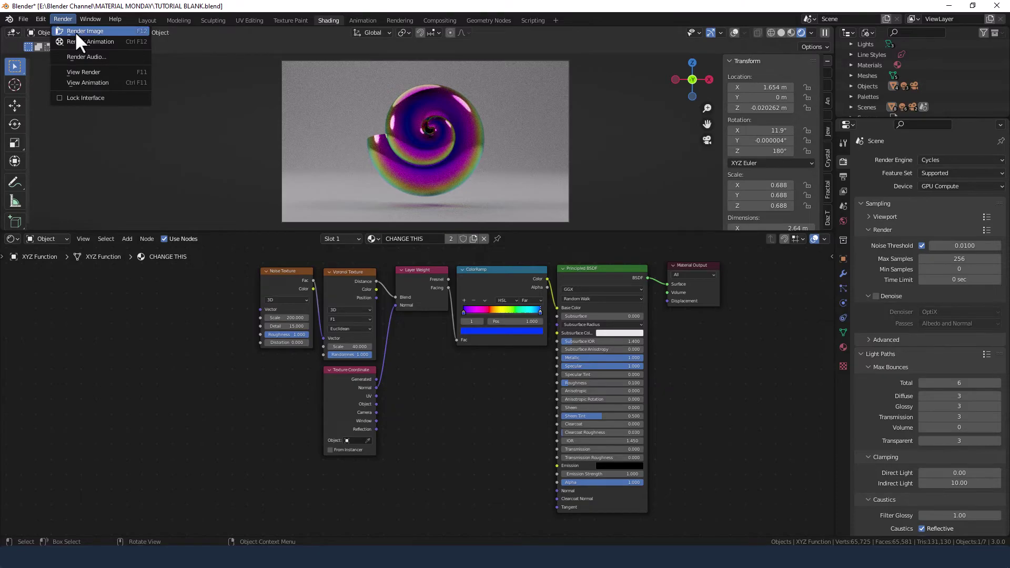
{"action": "left_click", "coordinate": [74, 32]}
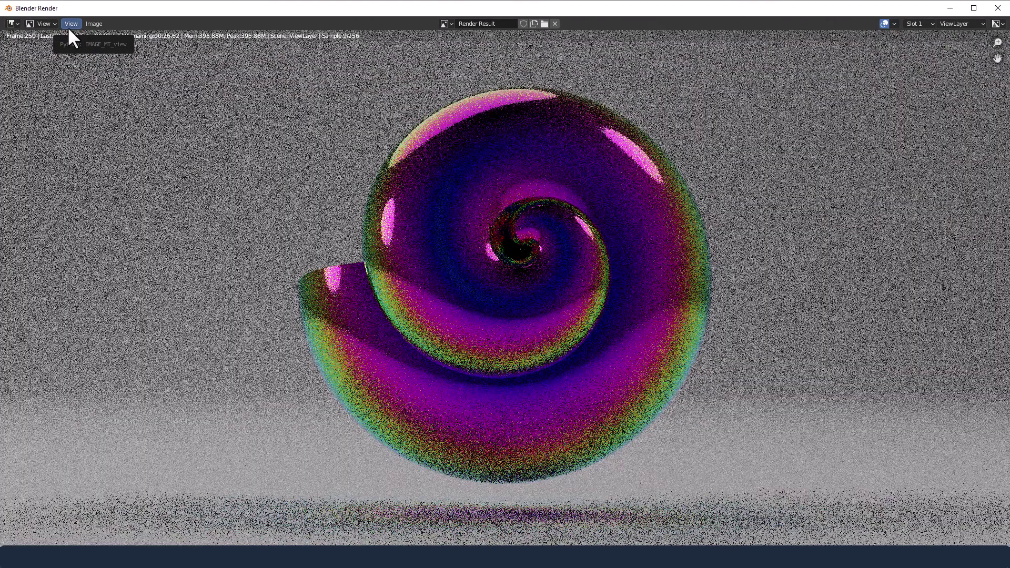